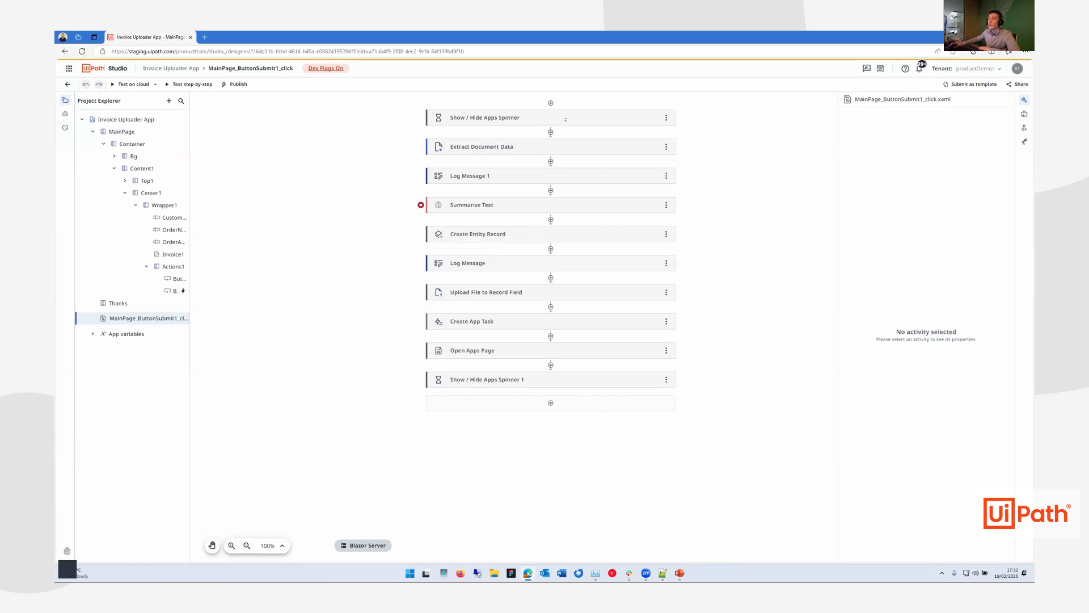
Step: Expand the first Show / Hide Apps Spinner and Create App Task activities, and launch the uploader app in a cloud test session
{"action": "left_click", "coordinate": [565, 119]}
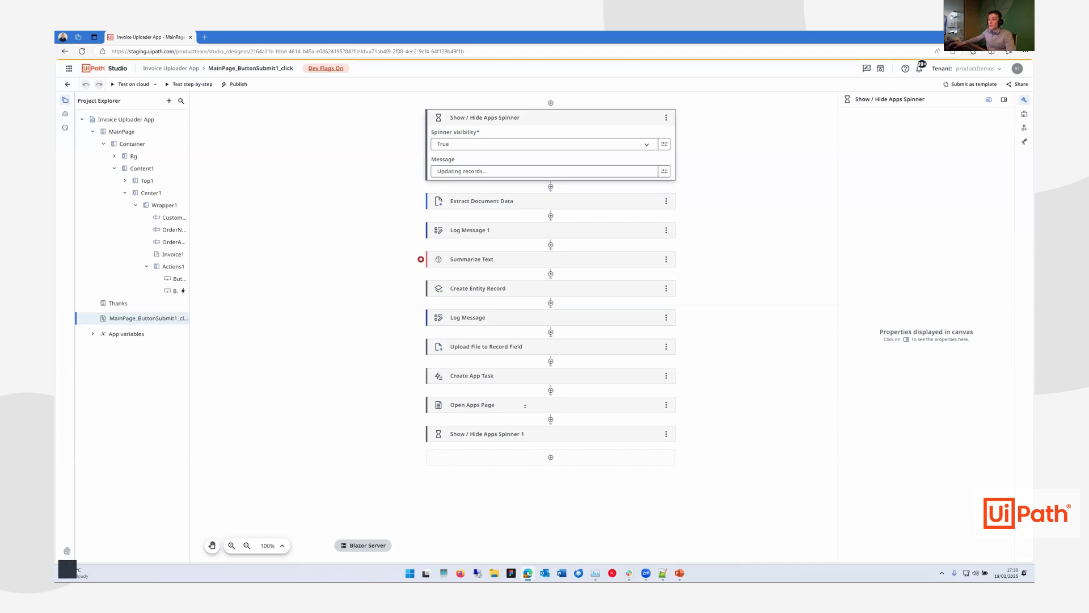
{"action": "left_click", "coordinate": [518, 380]}
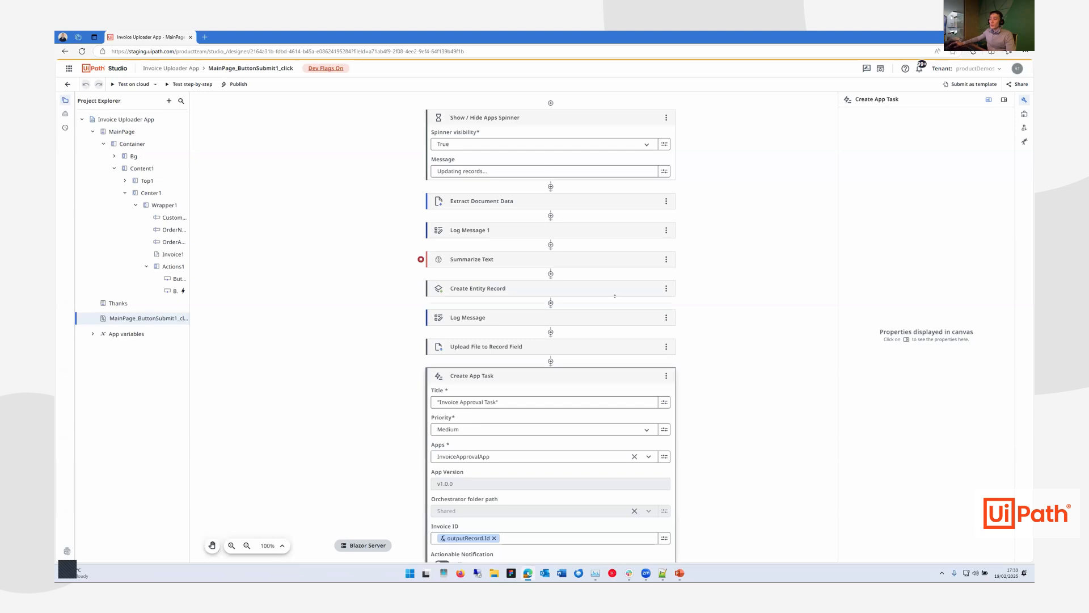
{"action": "left_click", "coordinate": [126, 85]}
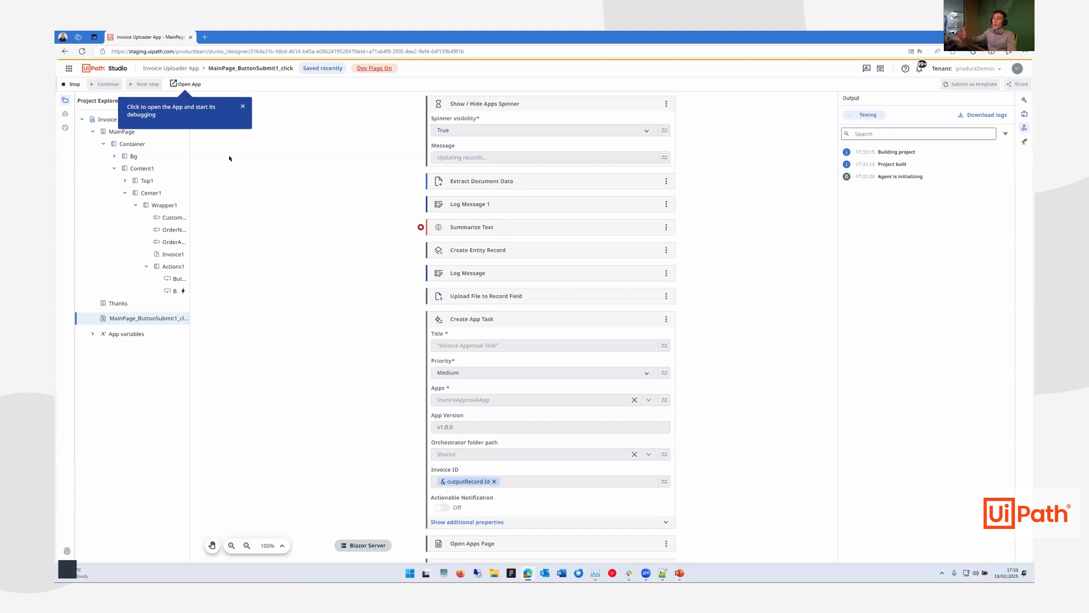
{"action": "left_click", "coordinate": [186, 84]}
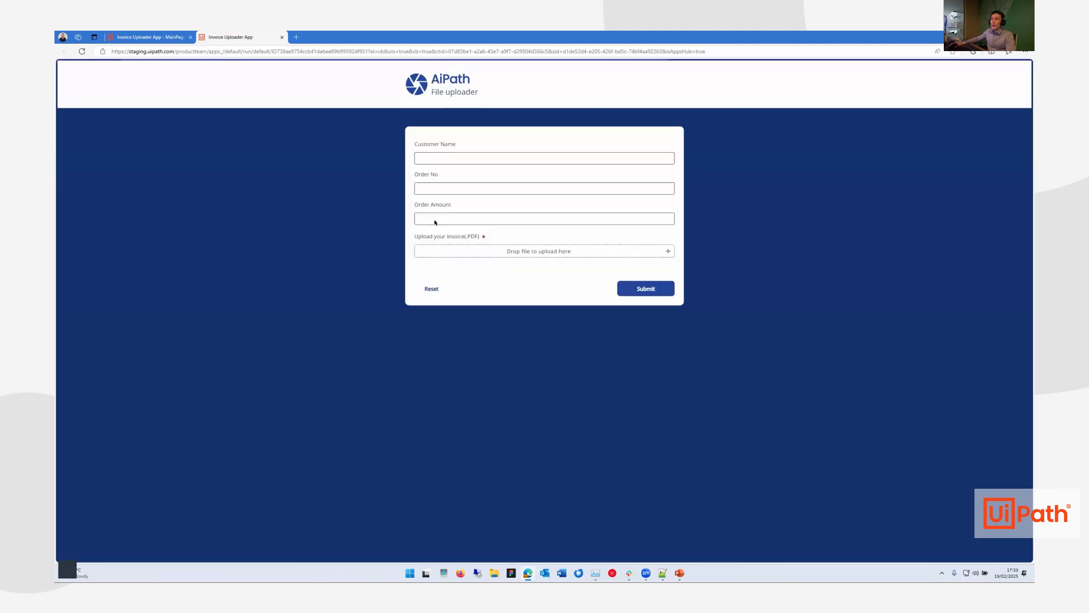
Step: Fill in the upload form with the customer's name, the order number and an order amount of 100
{"action": "left_click", "coordinate": [436, 156]}
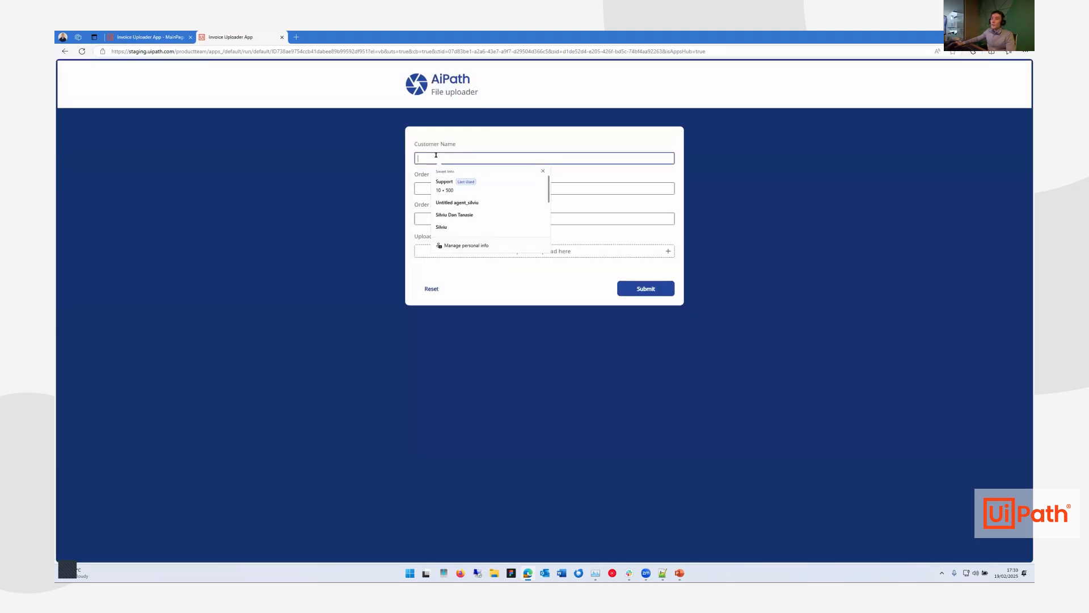
{"action": "left_click", "coordinate": [351, 167]}
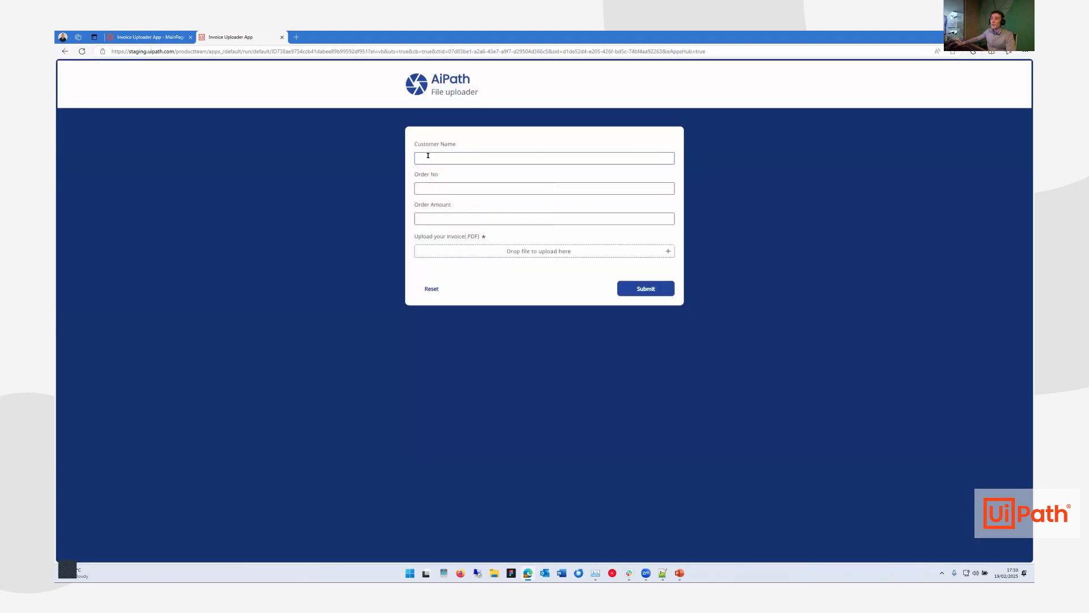
{"action": "left_click", "coordinate": [434, 157]}
{"action": "type", "text": "Silviu"}
{"action": "key", "text": "Tab"}
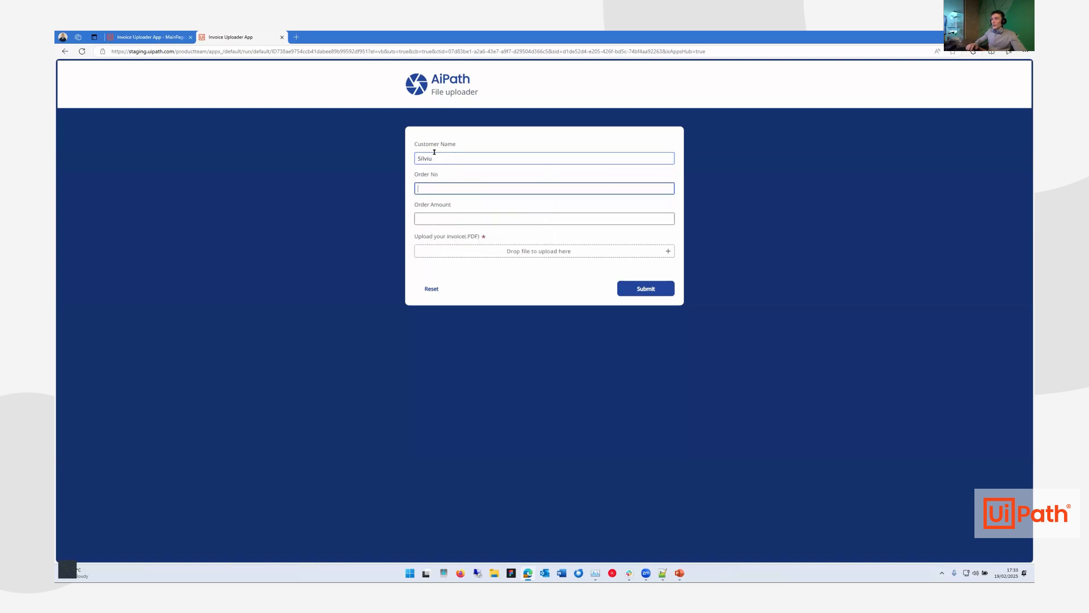
{"action": "type", "text": "2"}
{"action": "left_click", "coordinate": [430, 214]}
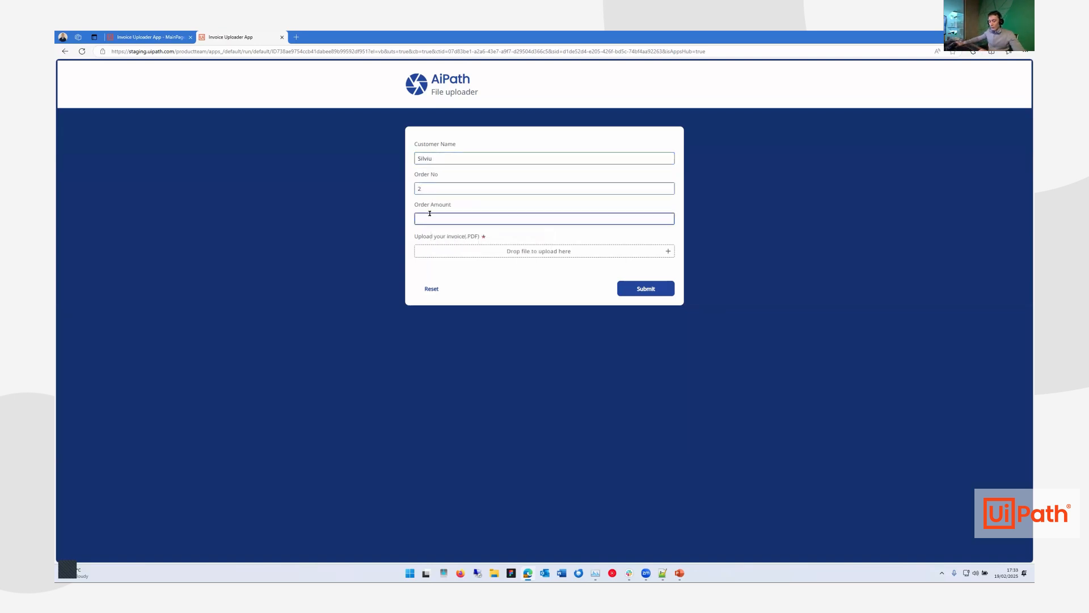
{"action": "type", "text": "100"}
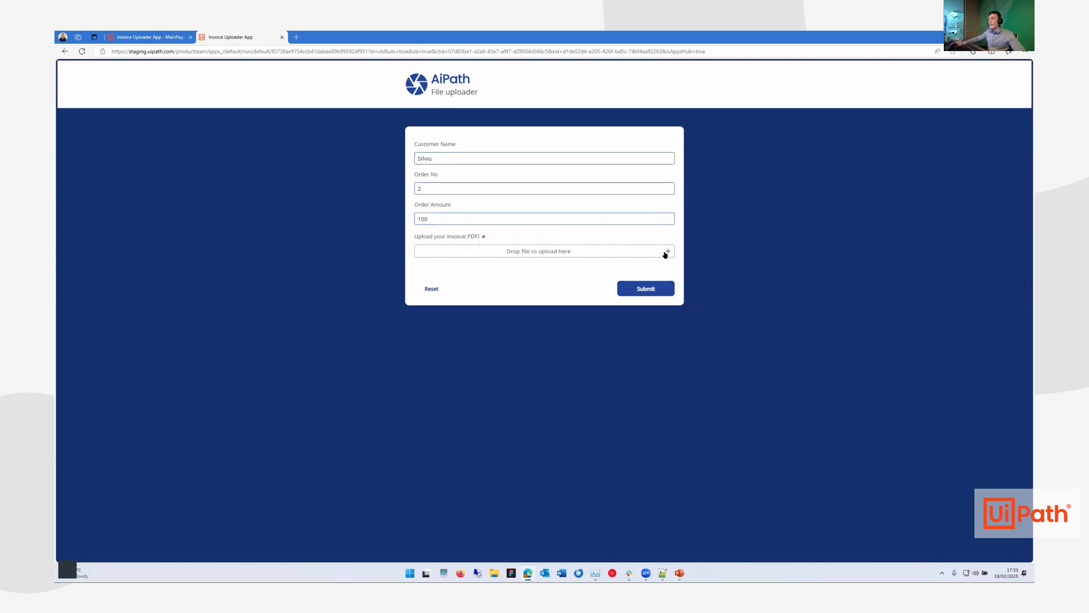
Step: Attach Invoicesample.pdf from the Downloads folder as the invoice and submit the form
{"action": "left_click", "coordinate": [667, 253]}
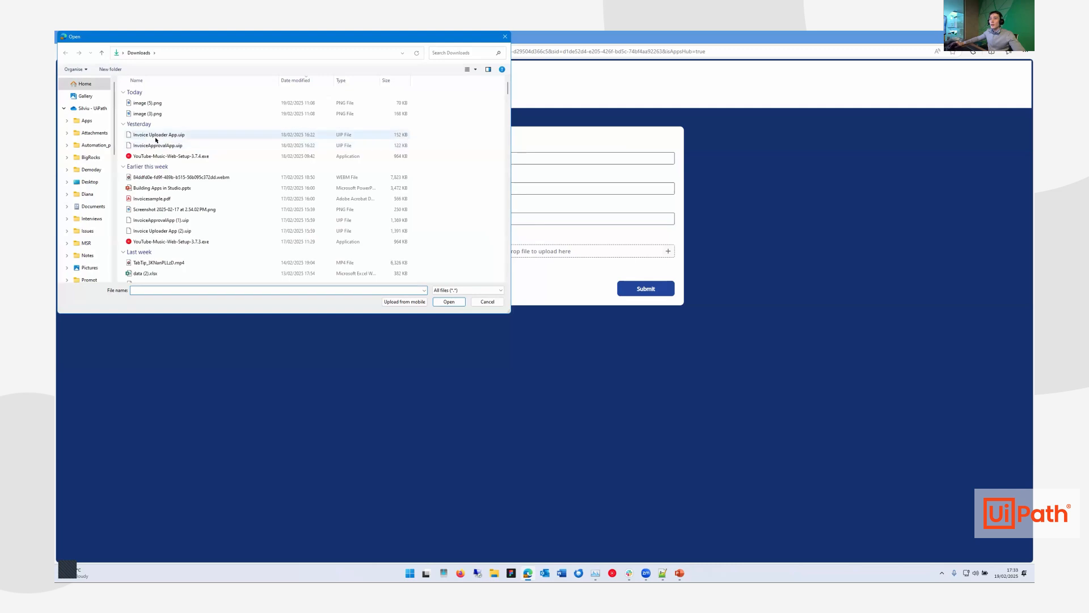
{"action": "double_click", "coordinate": [152, 199]}
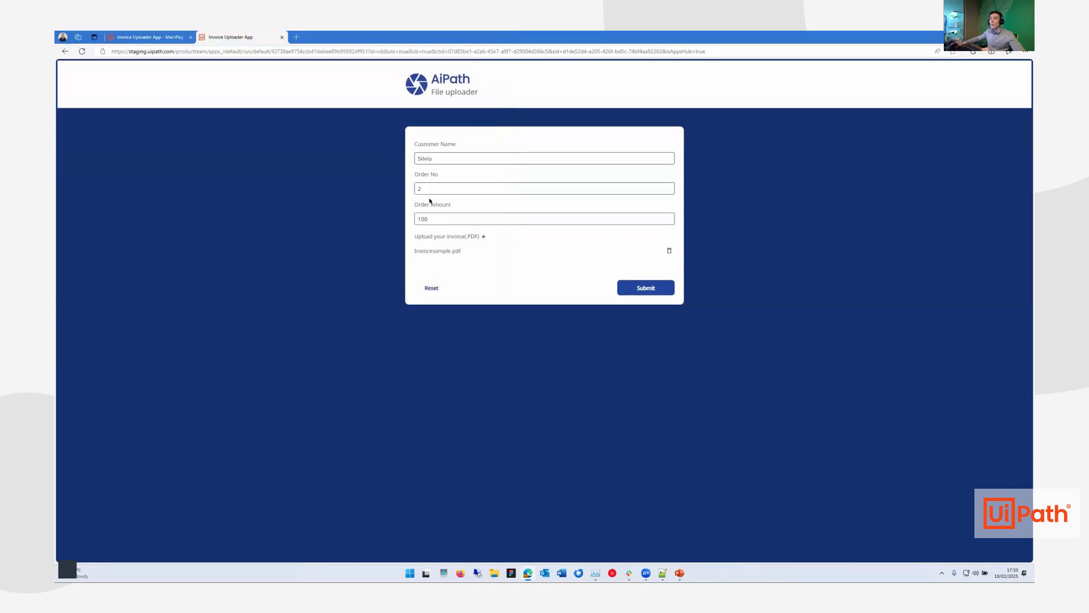
{"action": "left_click", "coordinate": [638, 289]}
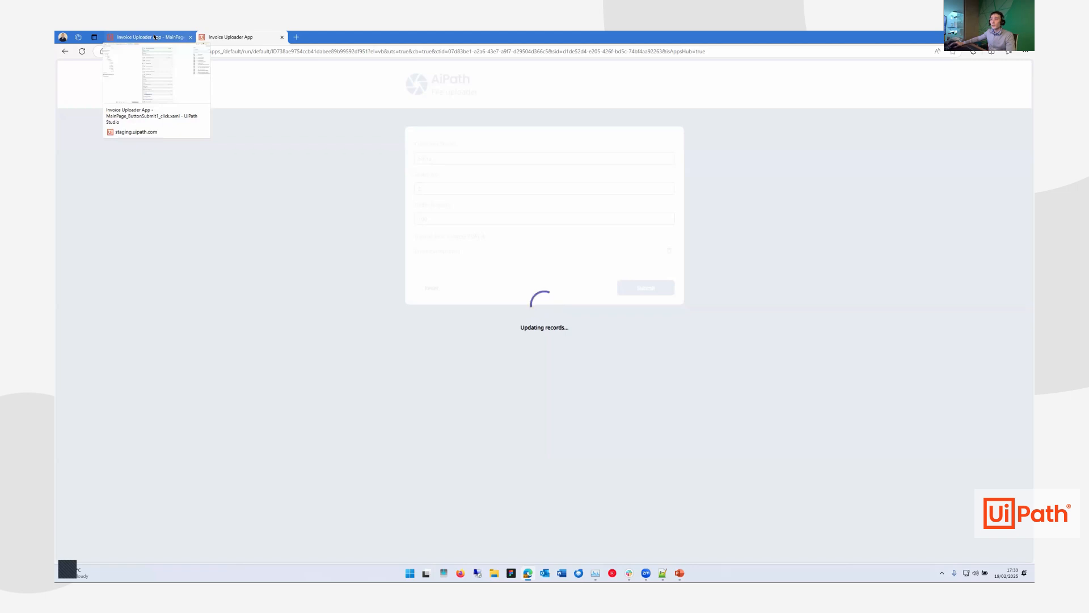
Step: Inspect the documentData variable in the Studio watches at the Summarize Text breakpoint and resume the workflow's execution
{"action": "left_click", "coordinate": [154, 37]}
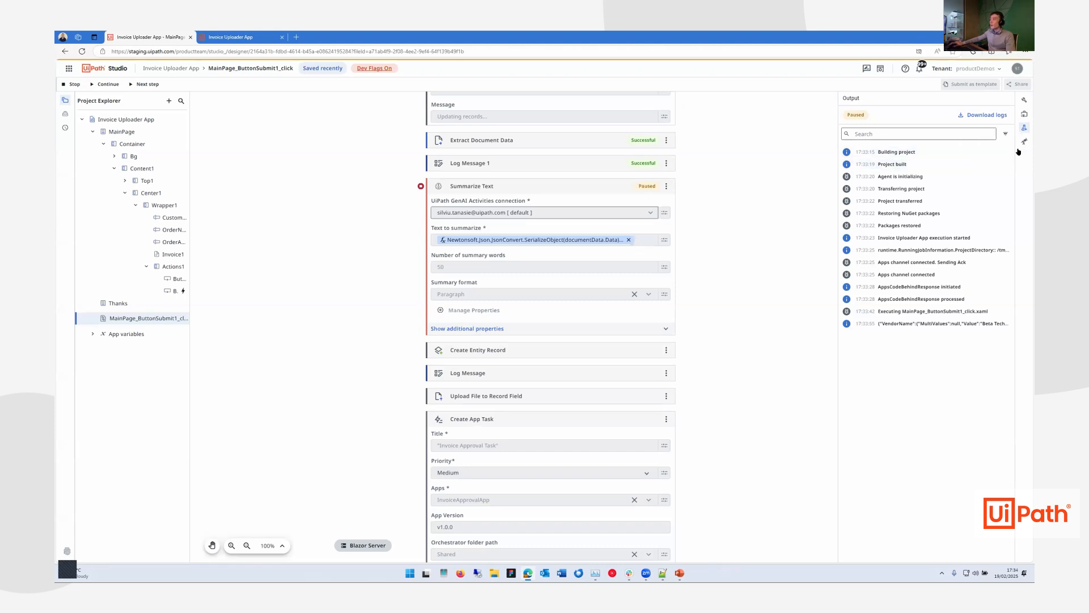
{"action": "left_click", "coordinate": [1023, 142]}
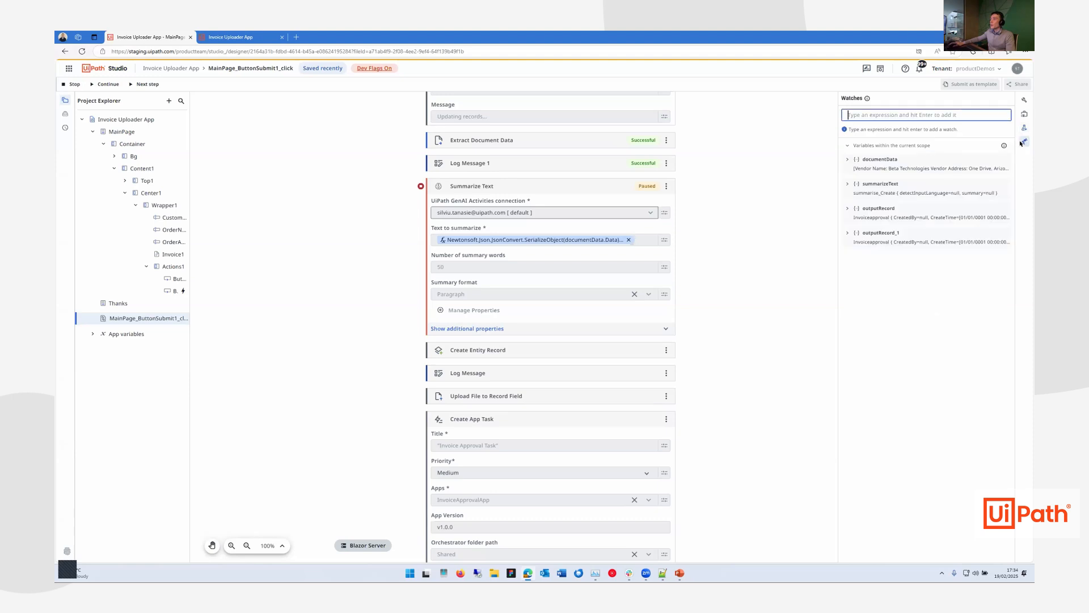
{"action": "left_click", "coordinate": [847, 161]}
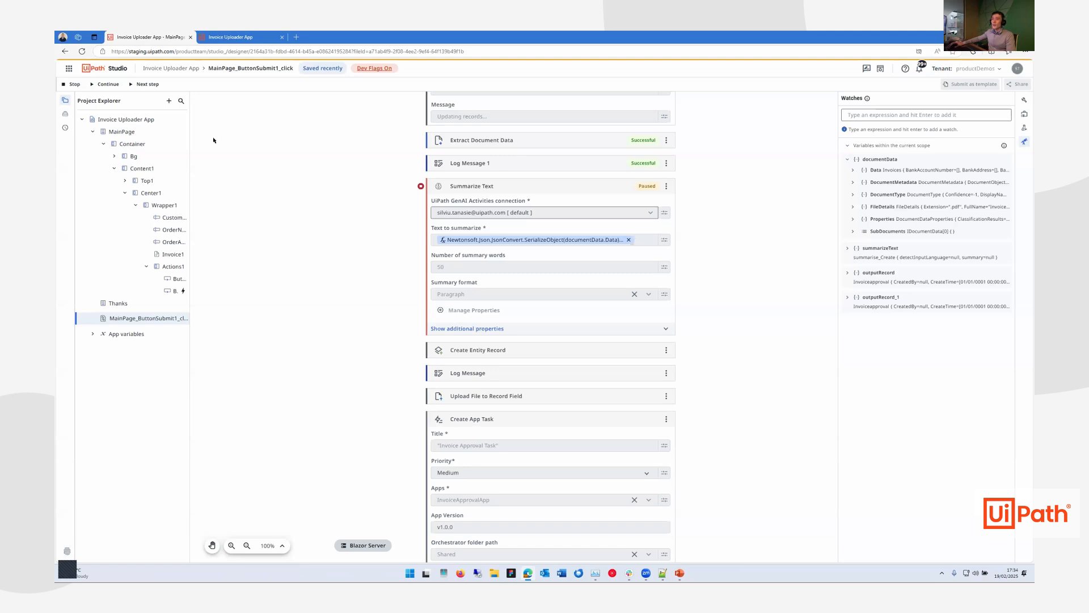
{"action": "left_click", "coordinate": [105, 84]}
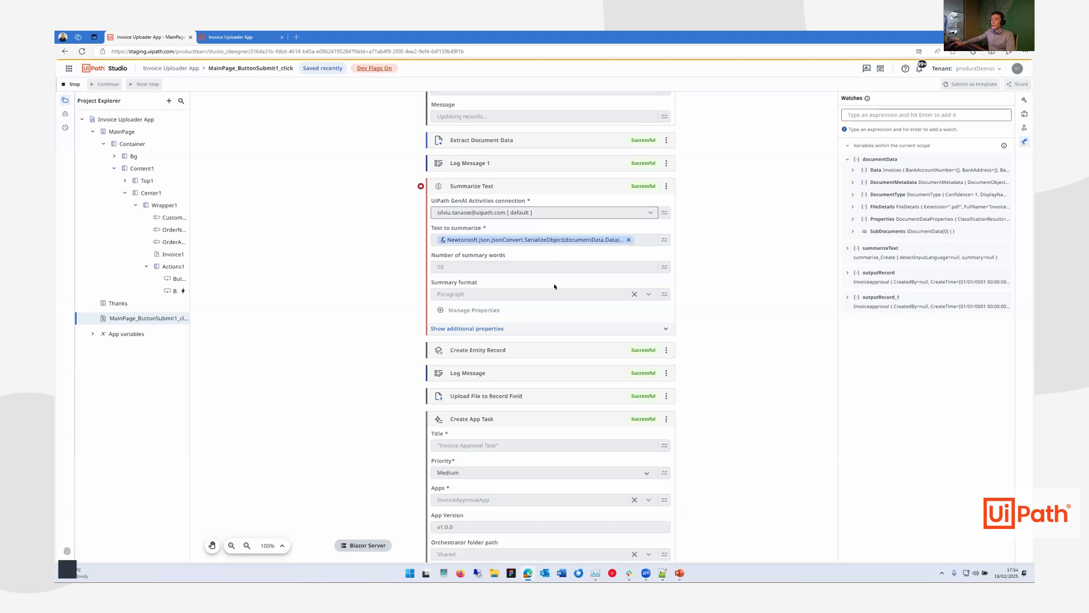
Step: Examine the Create Entity Record field mappings and the execution status of the workflow's remaining activities
{"action": "scroll", "coordinate": [723, 297], "scroll_direction": "down", "scroll_amount": 1}
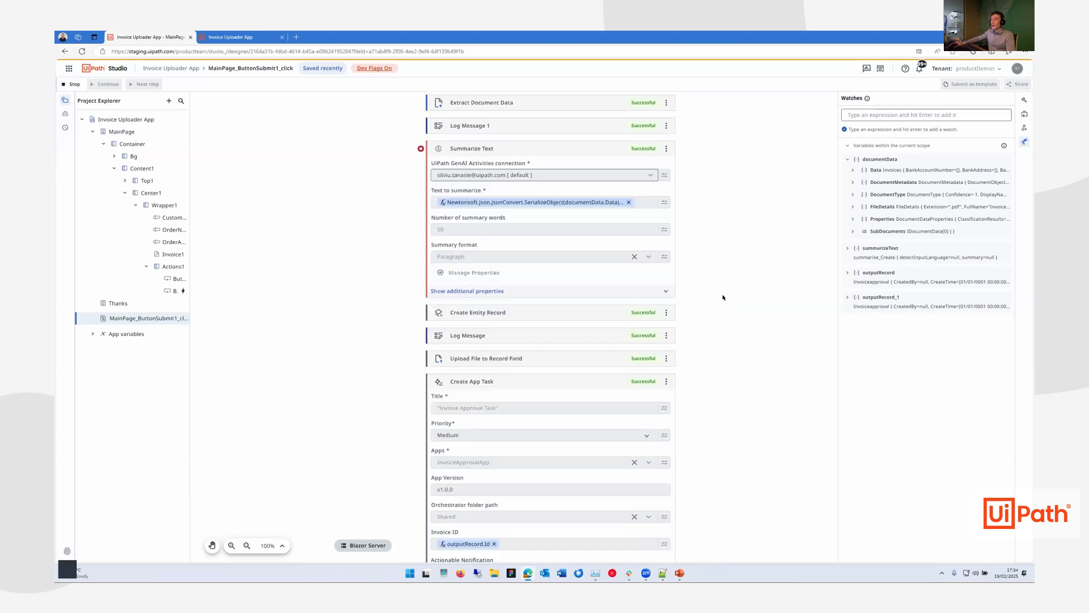
{"action": "left_click", "coordinate": [535, 314]}
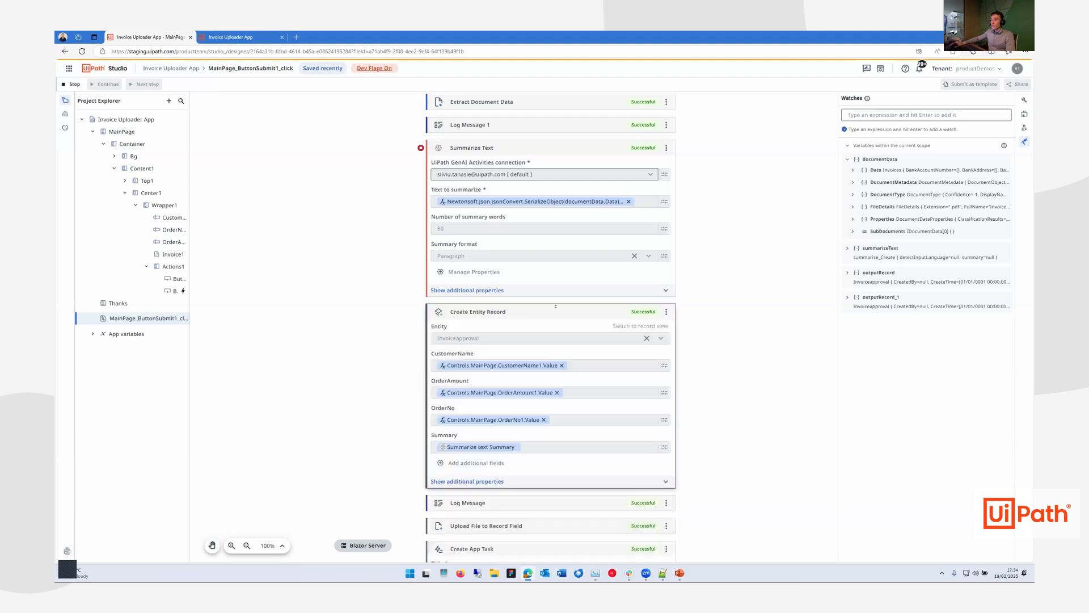
{"action": "scroll", "coordinate": [676, 330], "scroll_direction": "down", "scroll_amount": 2}
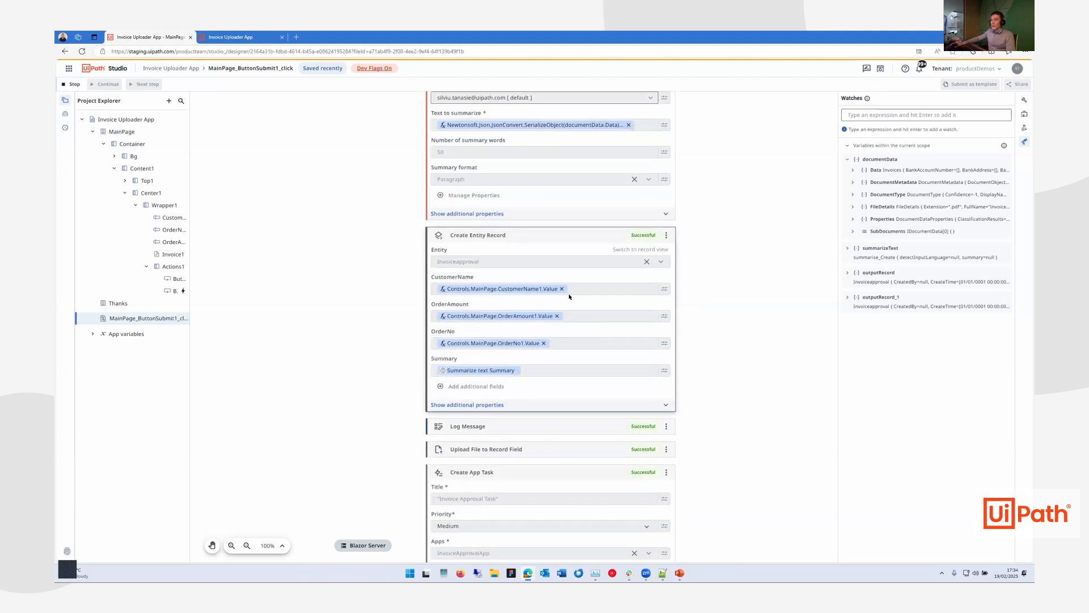
{"action": "scroll", "coordinate": [574, 372], "scroll_direction": "down", "scroll_amount": 1}
{"action": "scroll", "coordinate": [507, 362], "scroll_direction": "down", "scroll_amount": 2}
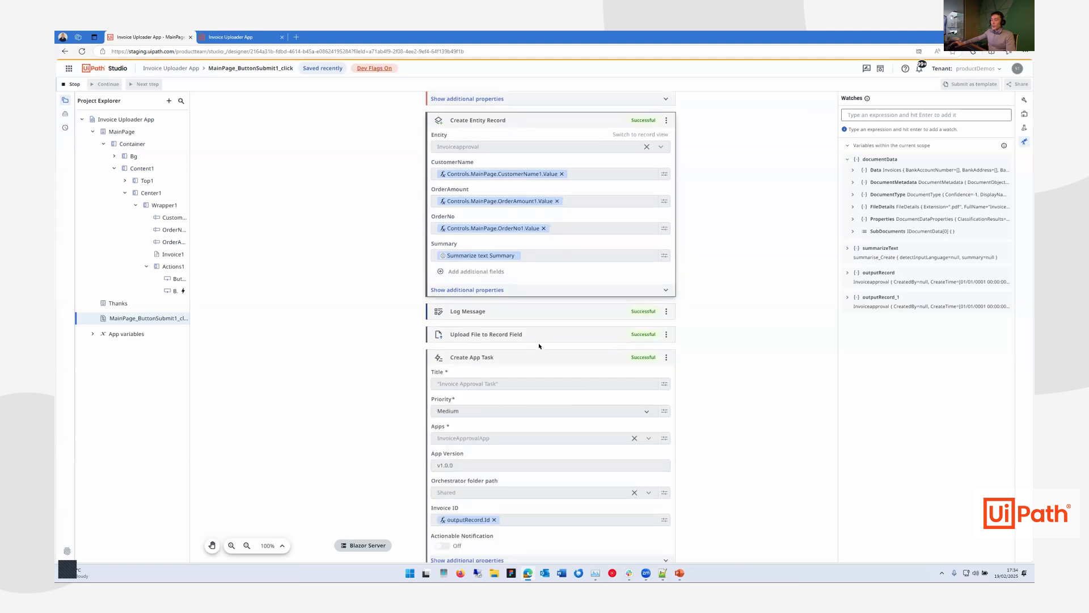
{"action": "scroll", "coordinate": [539, 345], "scroll_direction": "down", "scroll_amount": 2}
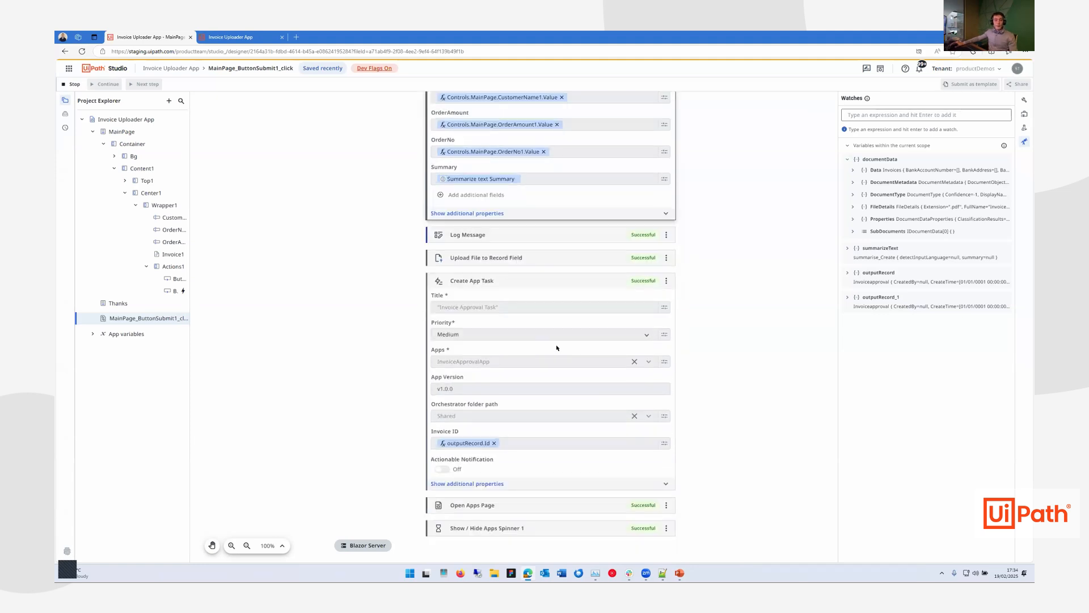
{"action": "scroll", "coordinate": [554, 364], "scroll_direction": "up", "scroll_amount": 3}
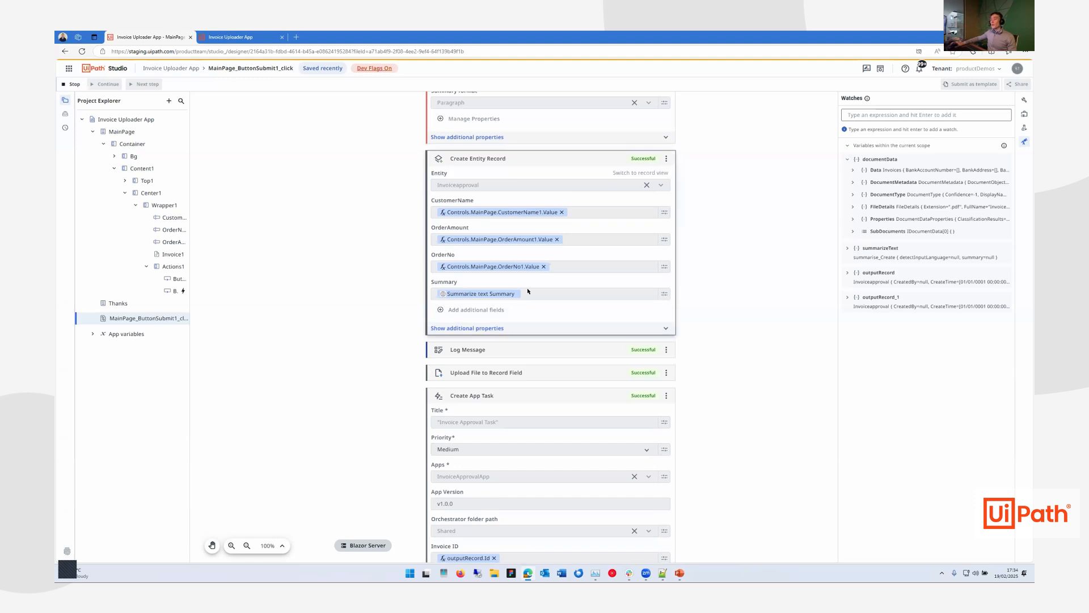
{"action": "scroll", "coordinate": [530, 289], "scroll_direction": "up", "scroll_amount": 5}
{"action": "scroll", "coordinate": [265, 223], "scroll_direction": "down", "scroll_amount": 4}
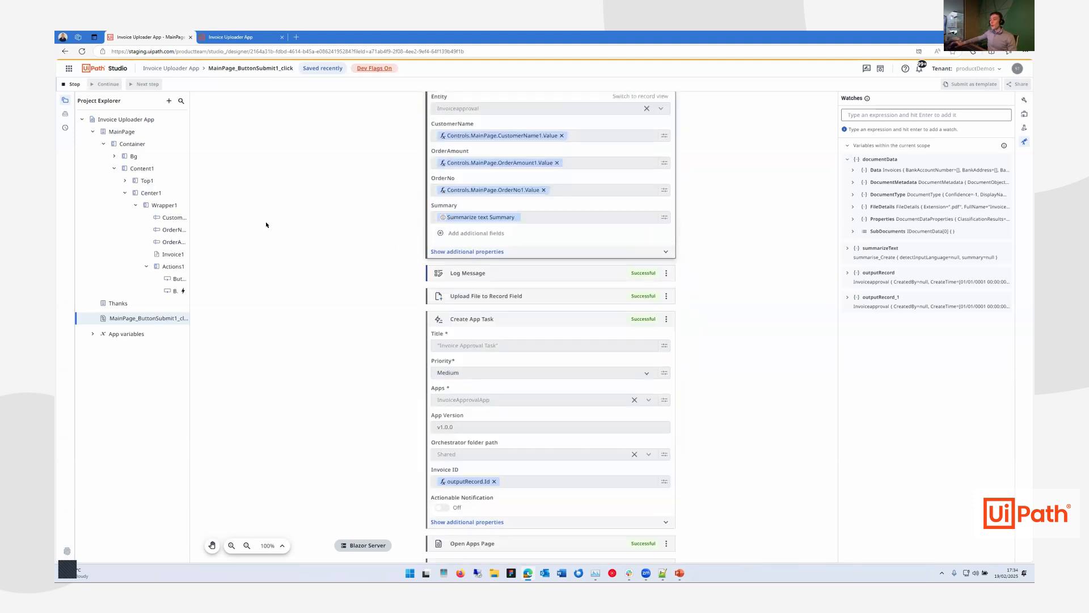
Step: Check the uploader app's page after submission, close the running app and exit its test session
{"action": "left_click", "coordinate": [246, 36]}
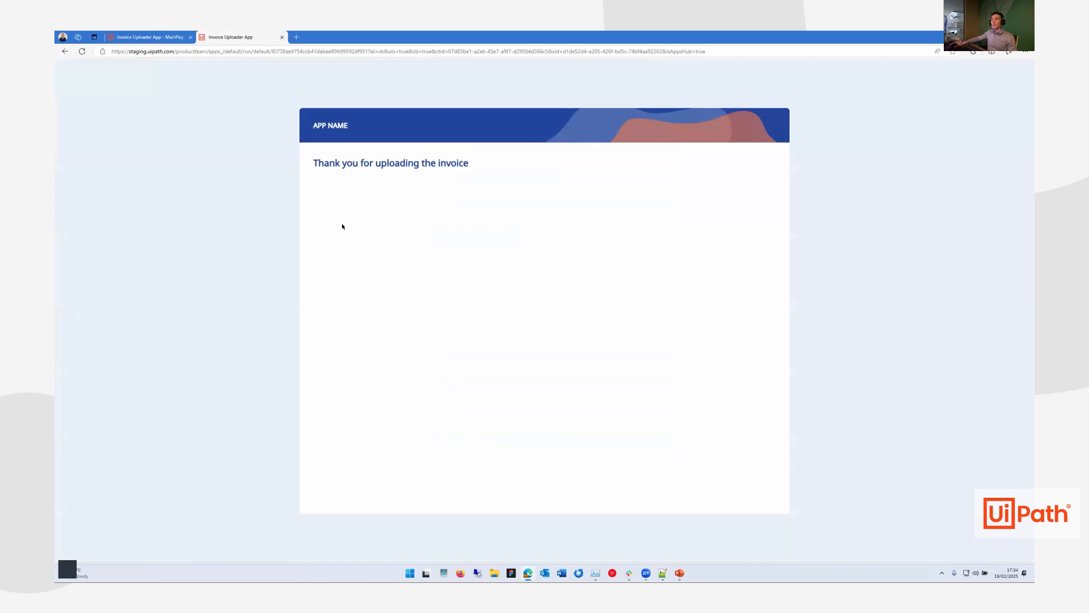
{"action": "left_click", "coordinate": [282, 37]}
{"action": "left_click", "coordinate": [73, 84]}
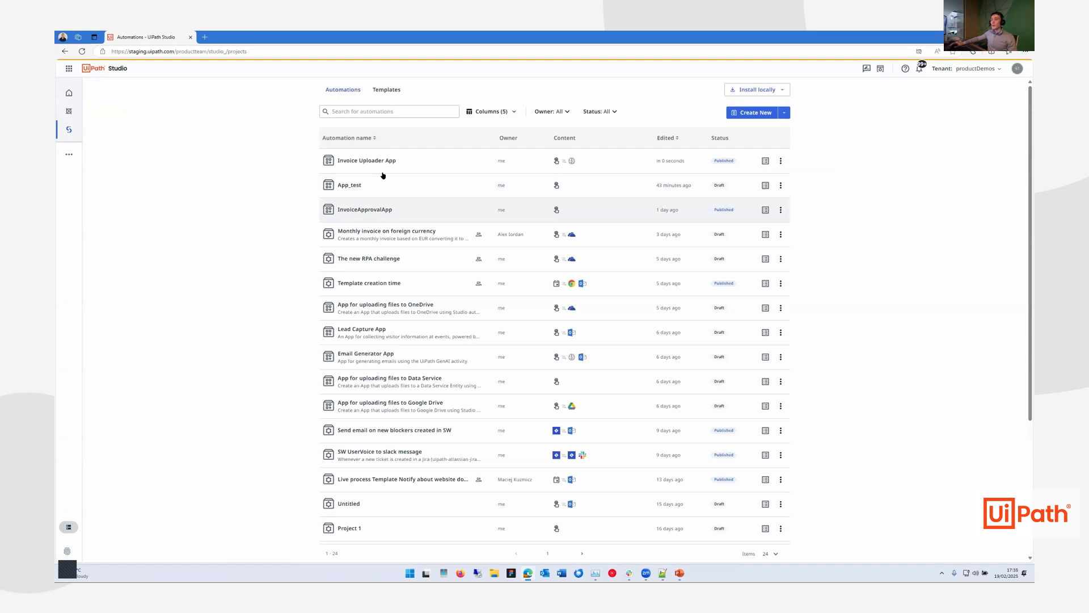
Step: Open the InvoiceApprovalApp project and view the automation attached to MainPage's Loaded event
{"action": "left_click", "coordinate": [369, 210]}
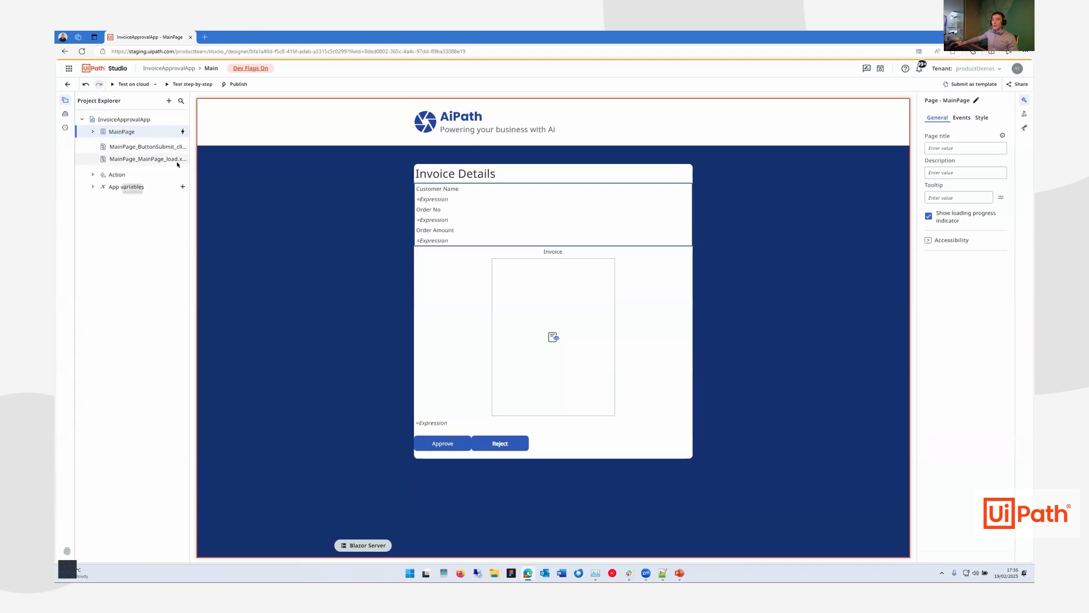
{"action": "left_click_drag", "start_coordinate": [123, 120], "coordinate": [126, 126]}
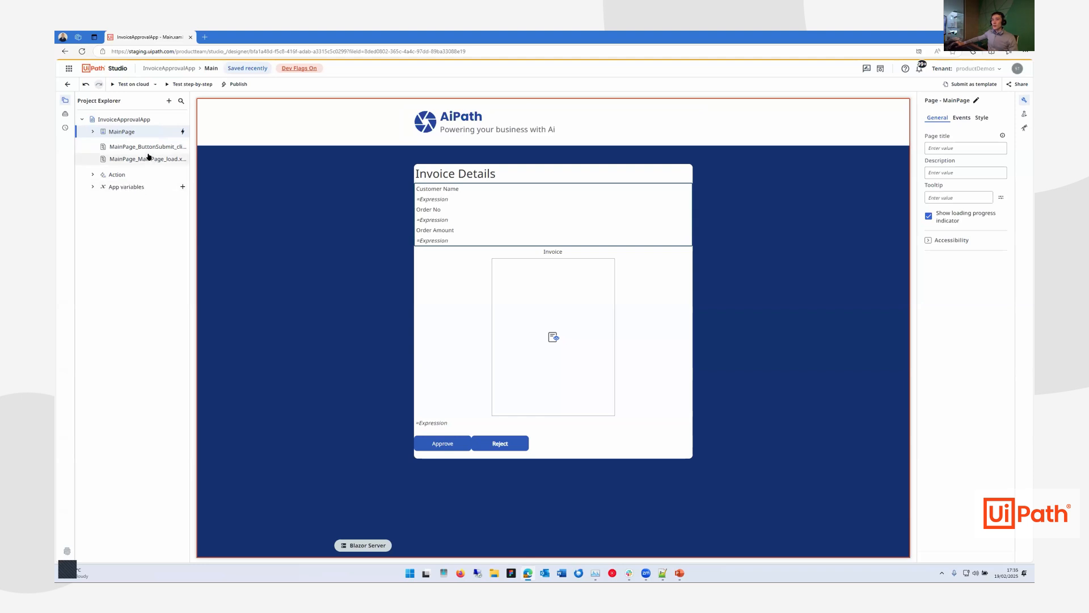
{"action": "left_click", "coordinate": [961, 118]}
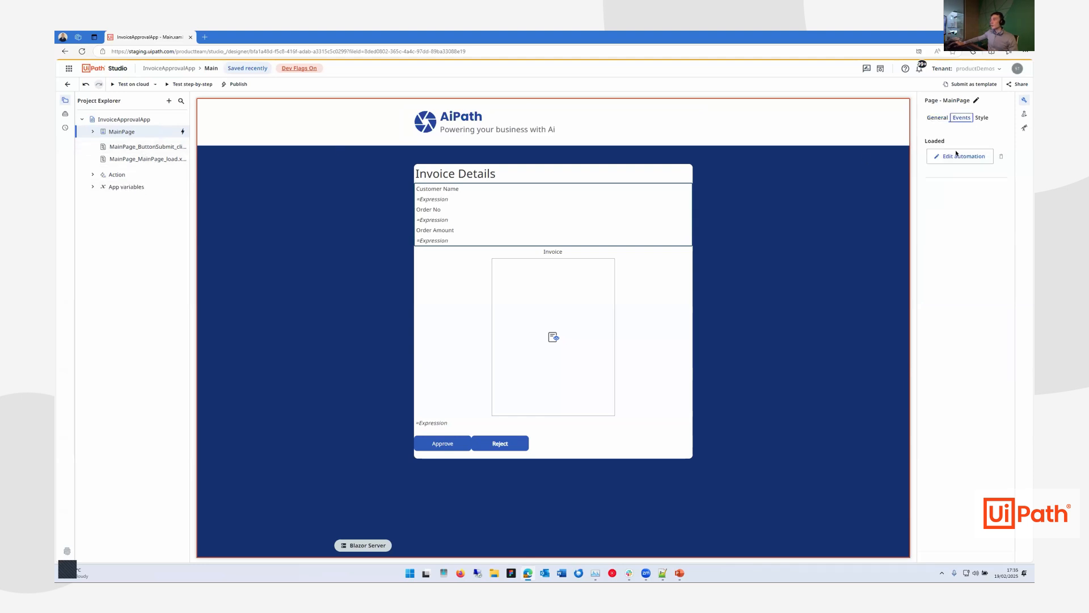
{"action": "left_click", "coordinate": [958, 159]}
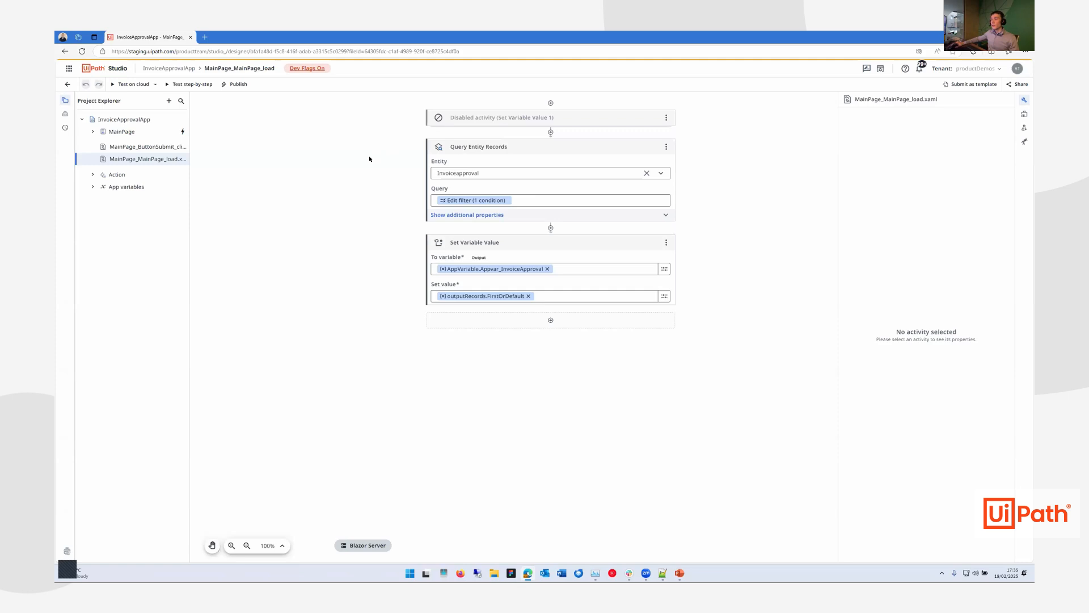
Step: Open the MainPage_ButtonSubmit_click workflow and expand its Submit Action activity to review the outcome
{"action": "left_click", "coordinate": [145, 149]}
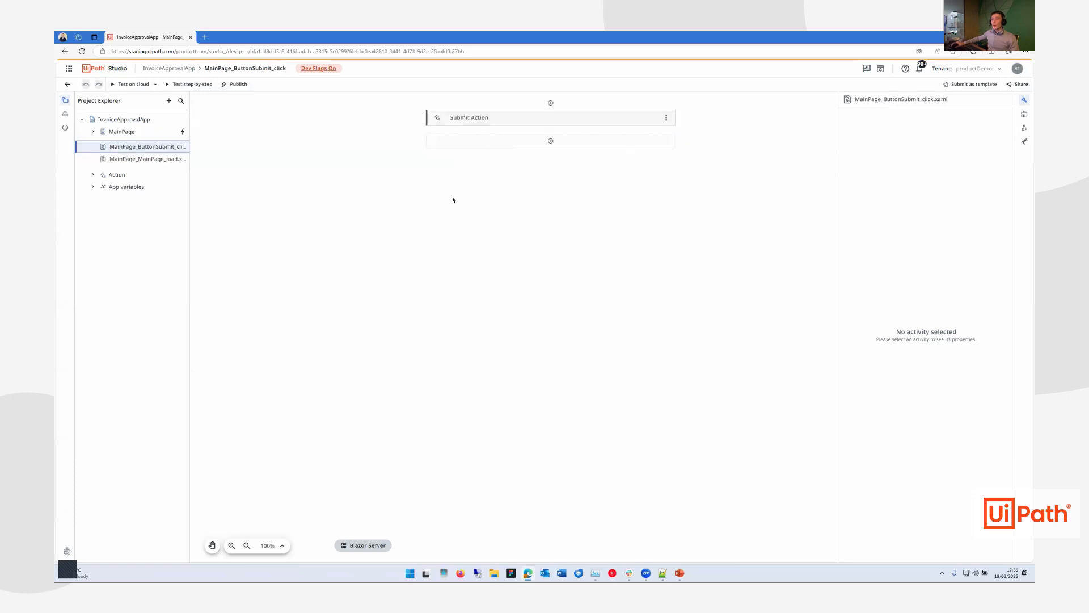
{"action": "left_click", "coordinate": [477, 121]}
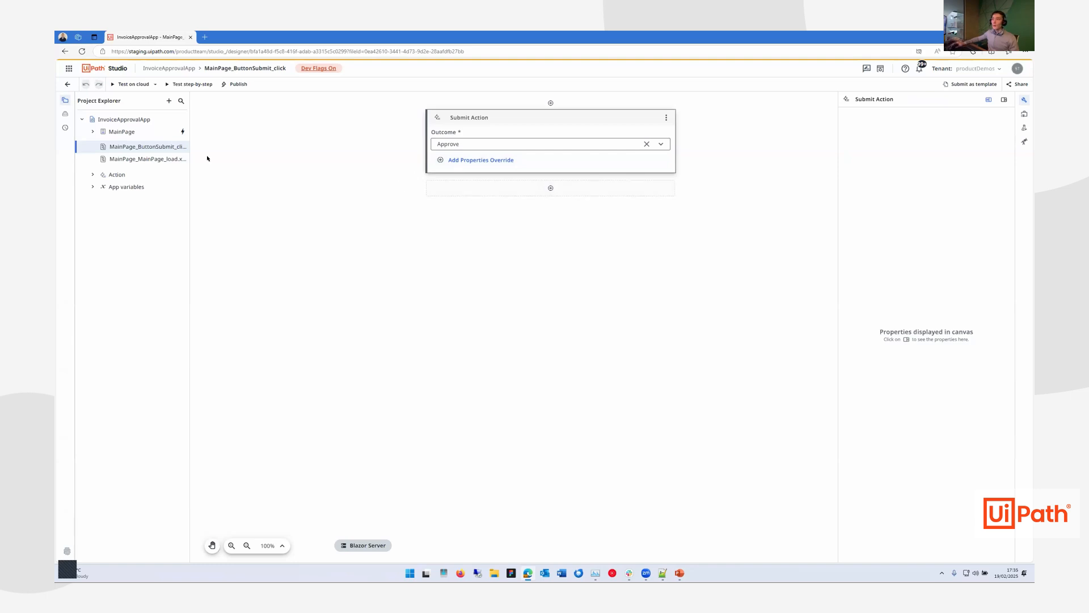
Step: Leave the approval project, switch to Action Center and list the unassigned tasks from the last week
{"action": "left_click", "coordinate": [67, 85]}
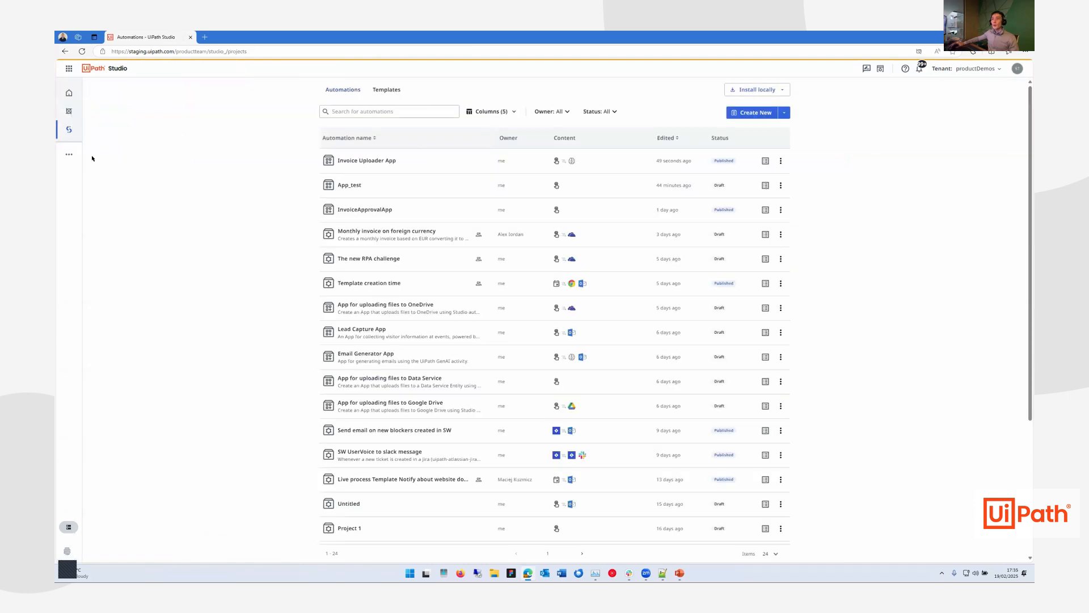
{"action": "left_click", "coordinate": [71, 154]}
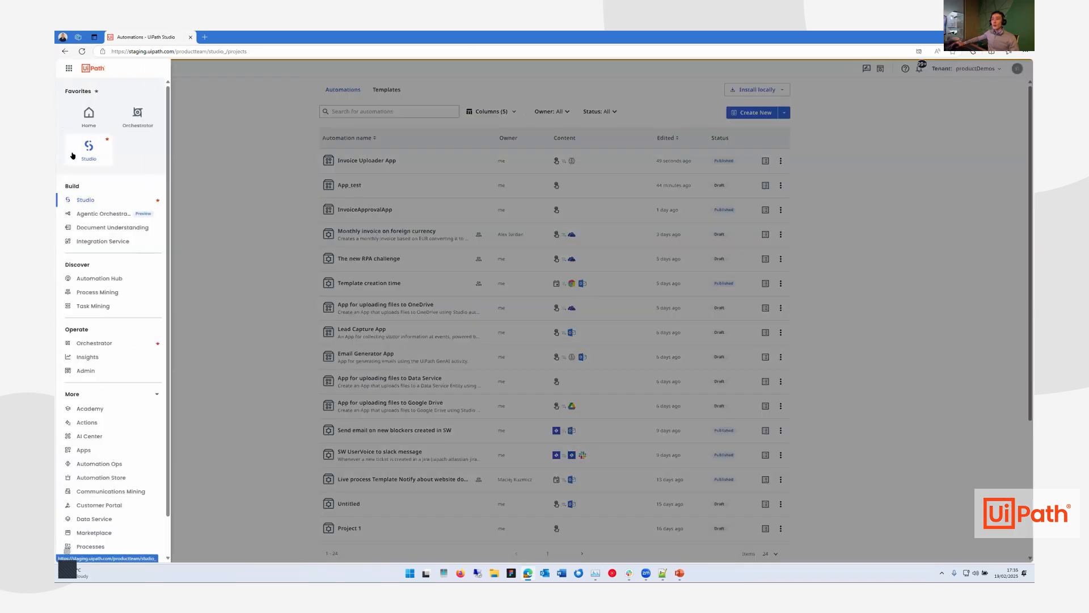
{"action": "left_click", "coordinate": [95, 422]}
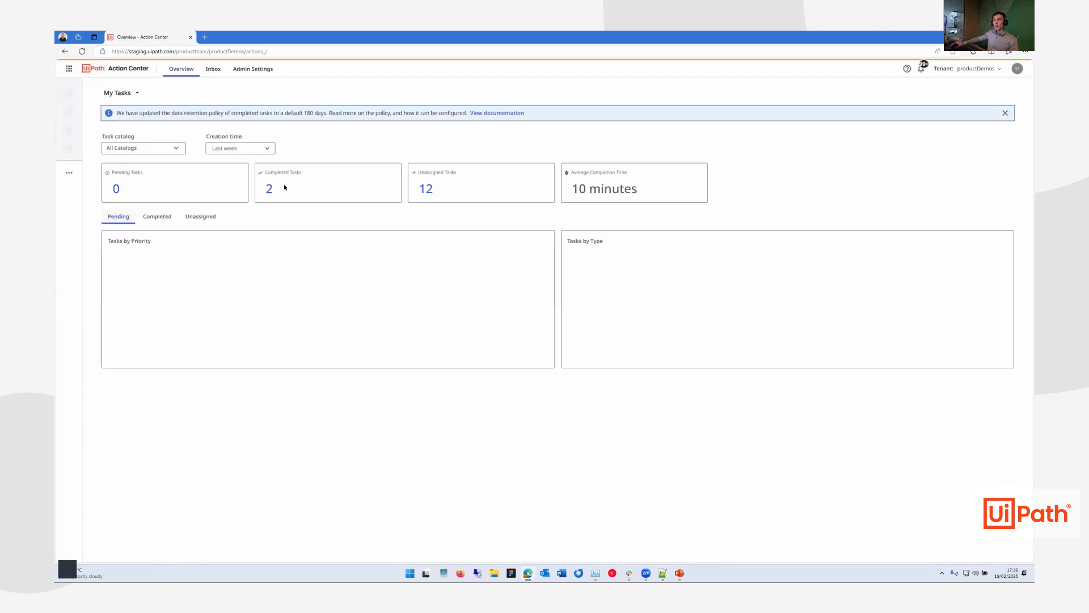
{"action": "left_click", "coordinate": [434, 199]}
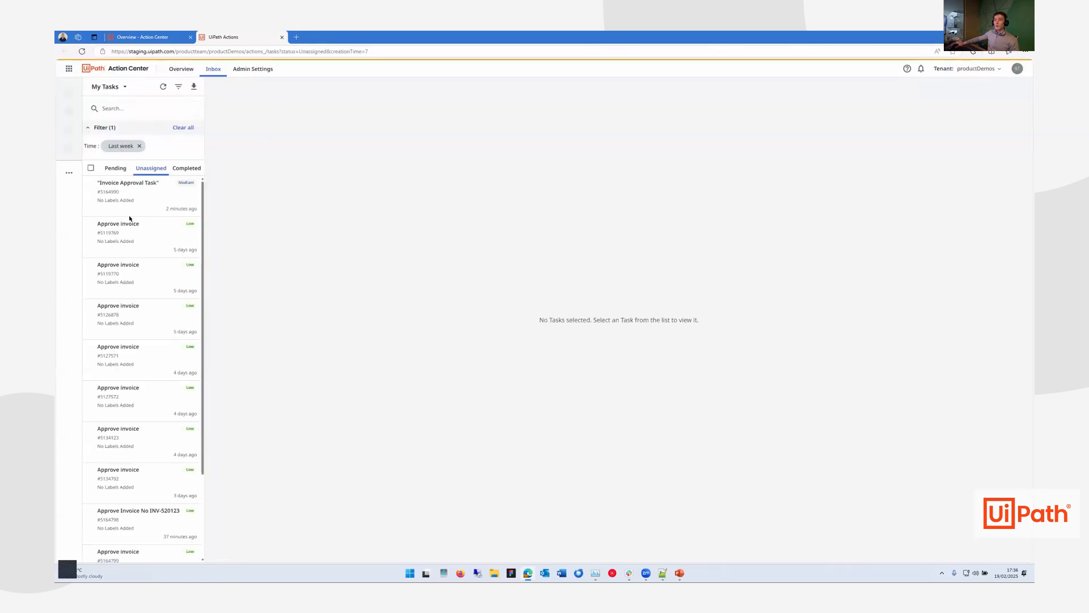
Step: Assign the unassigned "Invoice Approval Task" to yourself and approve it, marking the task as complete
{"action": "left_click", "coordinate": [134, 186]}
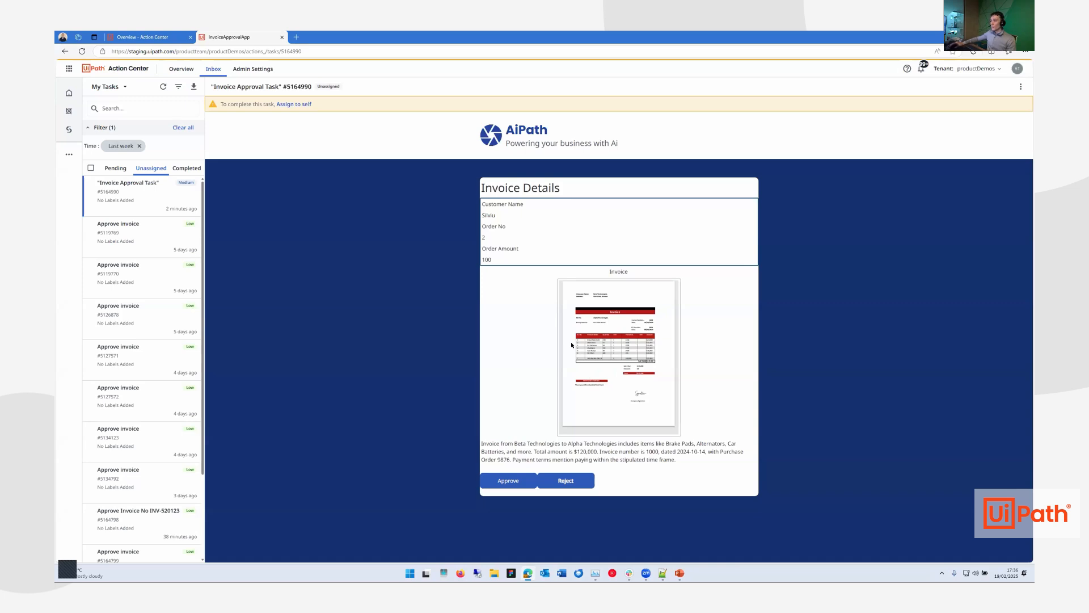
{"action": "left_click", "coordinate": [290, 105]}
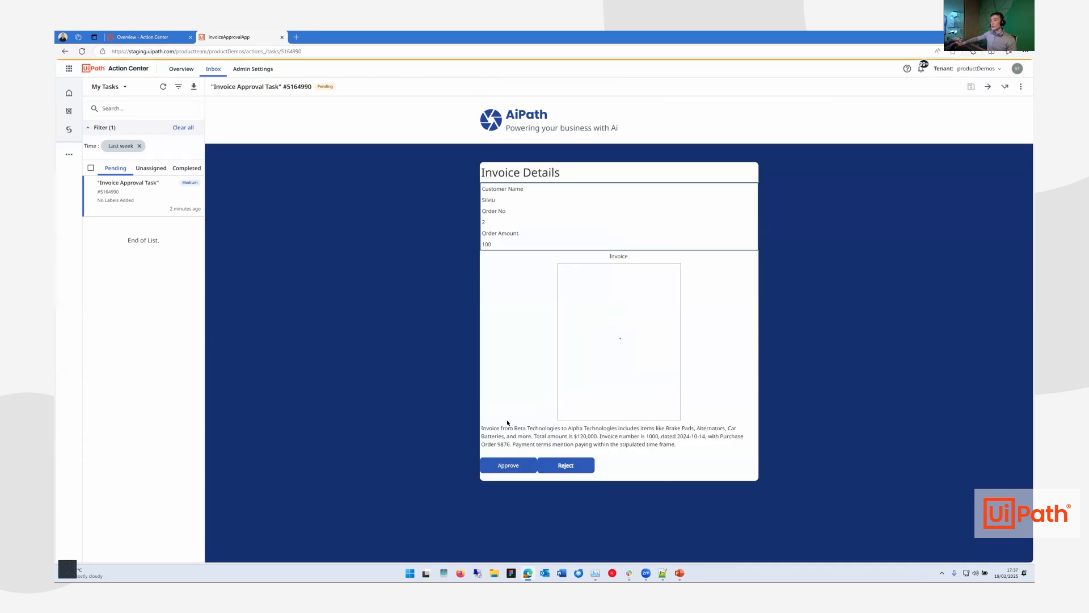
{"action": "left_click", "coordinate": [503, 465]}
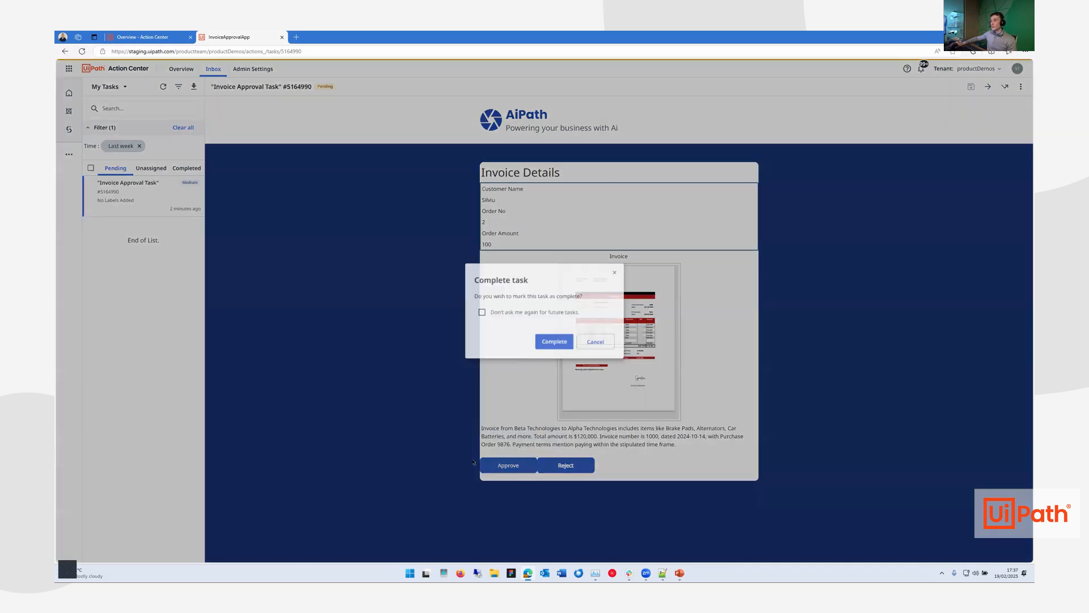
{"action": "left_click", "coordinate": [558, 342]}
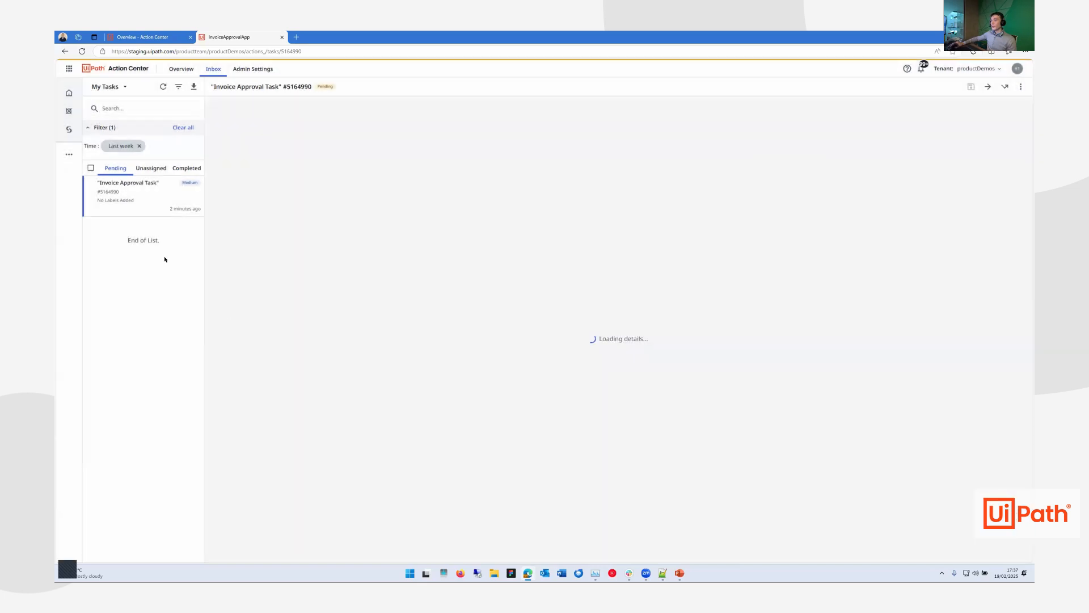
Step: Switch to UiPath Studio, open the Invoice Uploader App's MainPage_ButtonSubmit1_click workflow and review its Extract Document Data activity
{"action": "left_click", "coordinate": [69, 130]}
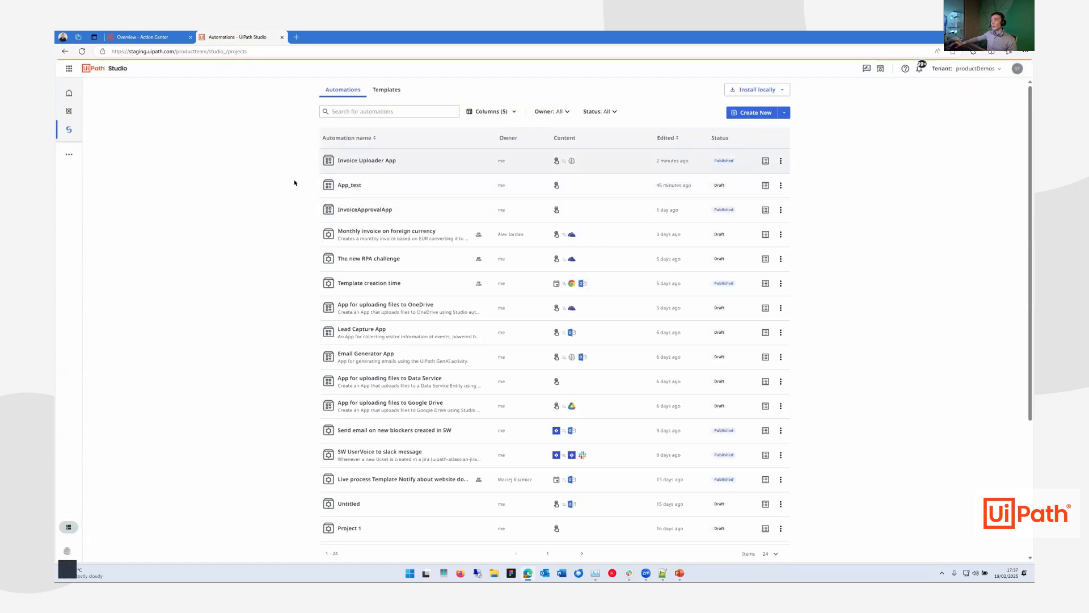
{"action": "left_click", "coordinate": [366, 160]}
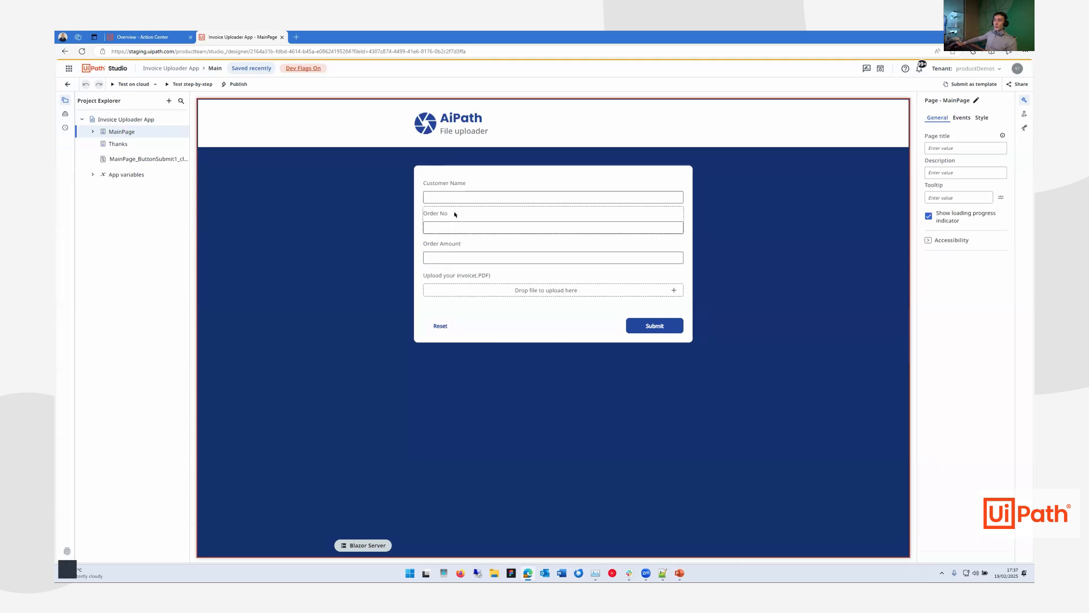
{"action": "left_click", "coordinate": [136, 160]}
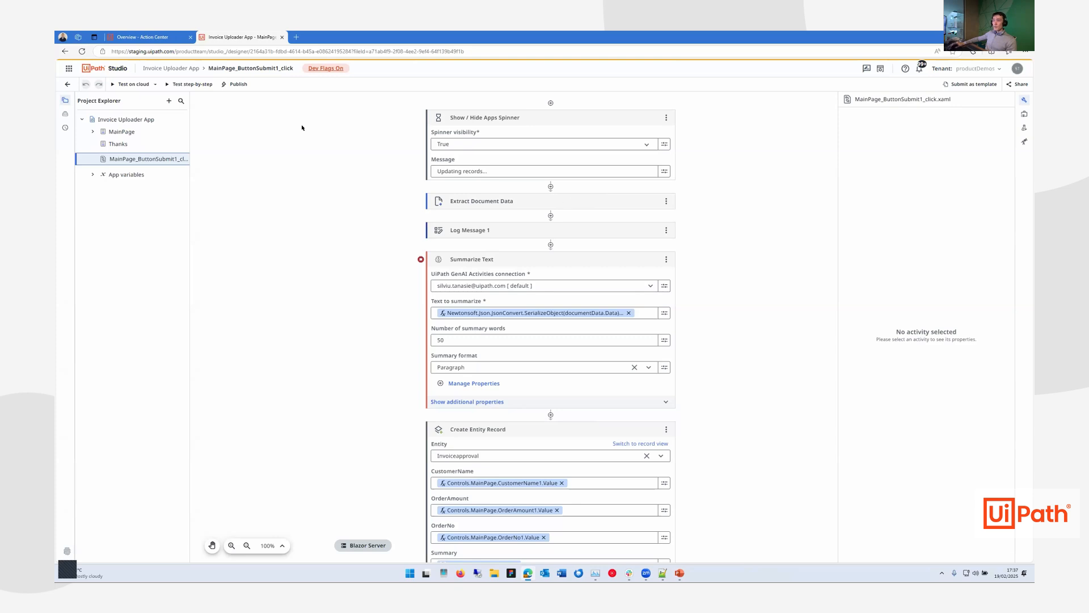
{"action": "left_click", "coordinate": [572, 202]}
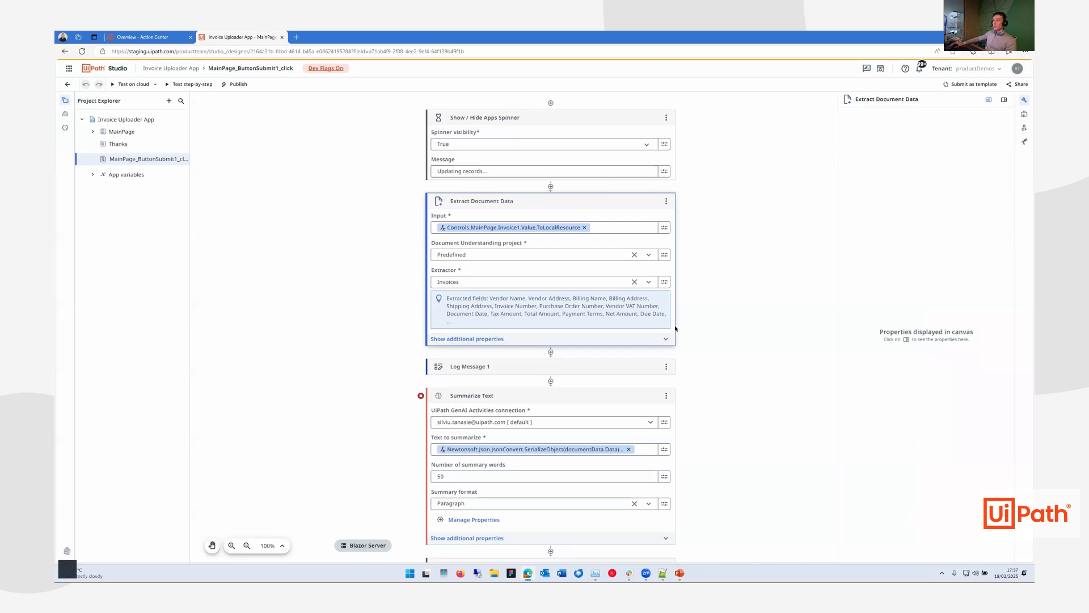
{"action": "scroll", "coordinate": [717, 289], "scroll_direction": "down", "scroll_amount": 1}
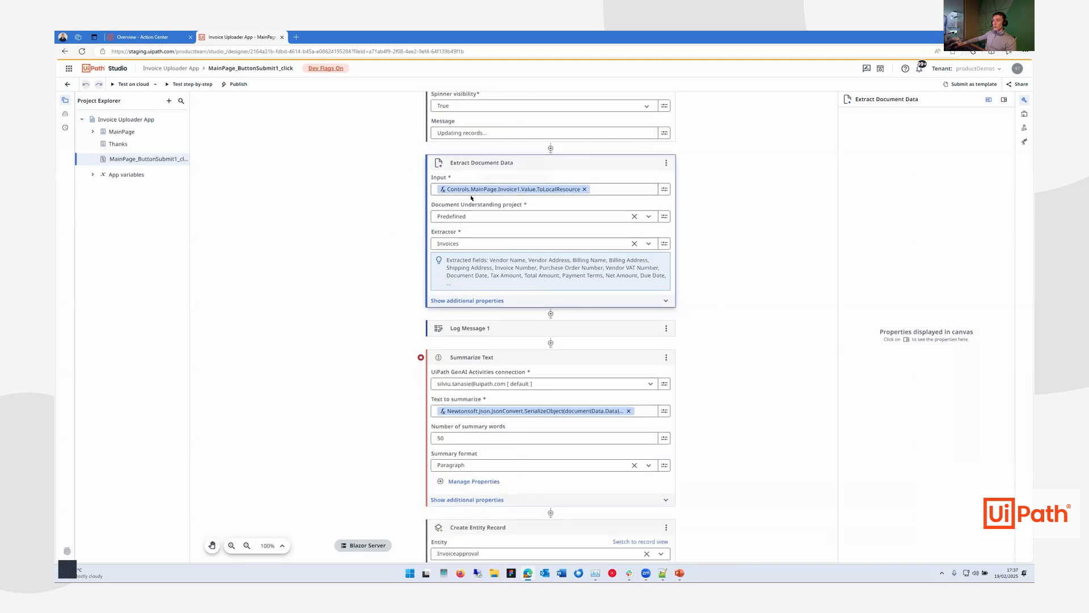
{"action": "scroll", "coordinate": [631, 287], "scroll_direction": "down", "scroll_amount": 4}
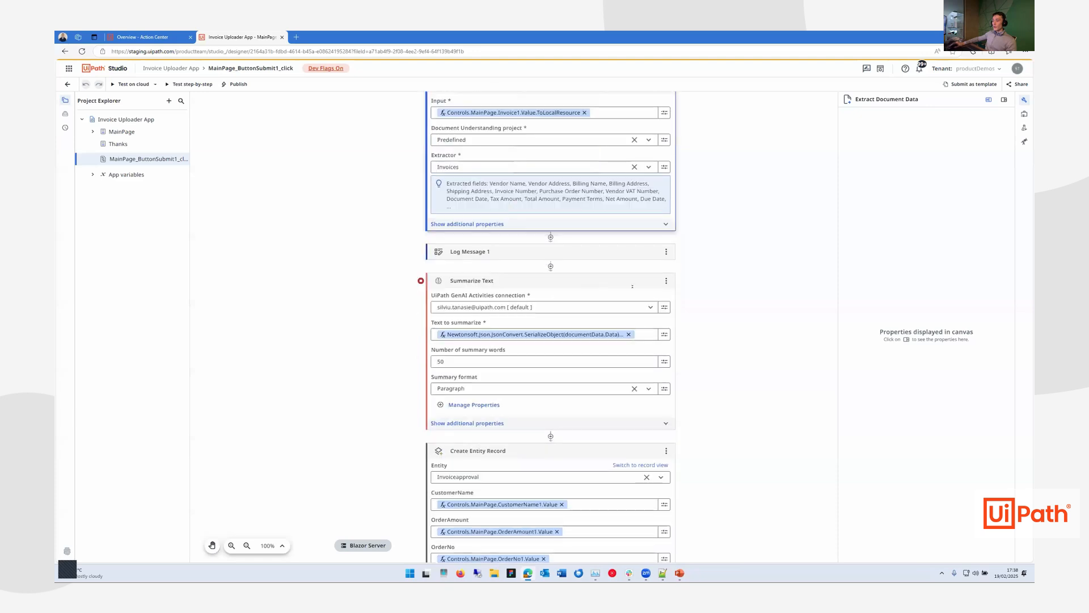
{"action": "scroll", "coordinate": [631, 287], "scroll_direction": "down", "scroll_amount": 2}
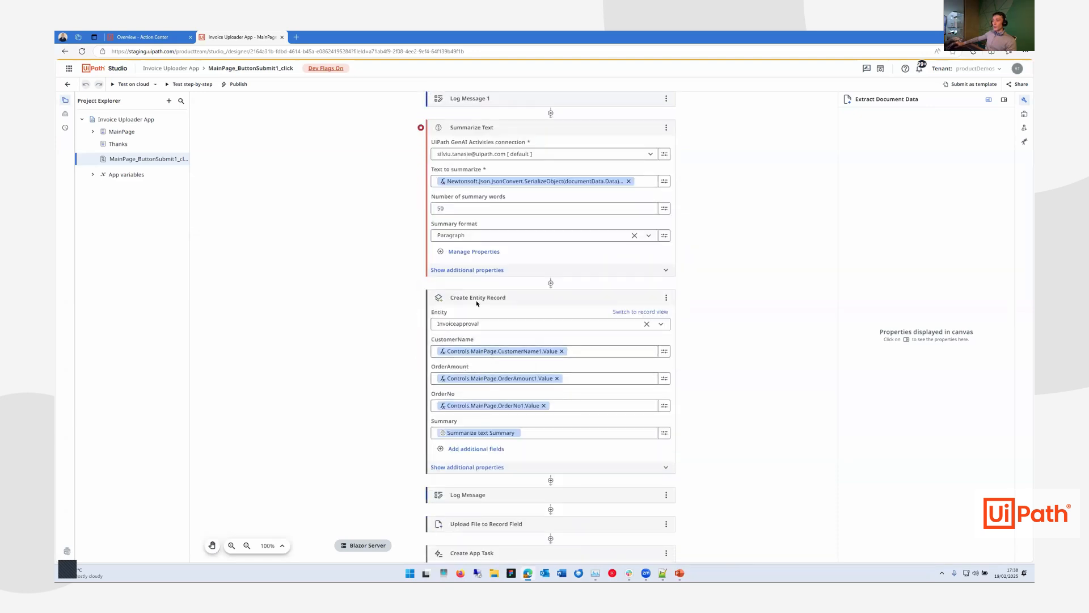
Step: Replace the CustomerName value in Create Entity Record with VendorName from the Extract Document Data output's Document data
{"action": "left_click", "coordinate": [562, 351]}
{"action": "left_click", "coordinate": [488, 347]}
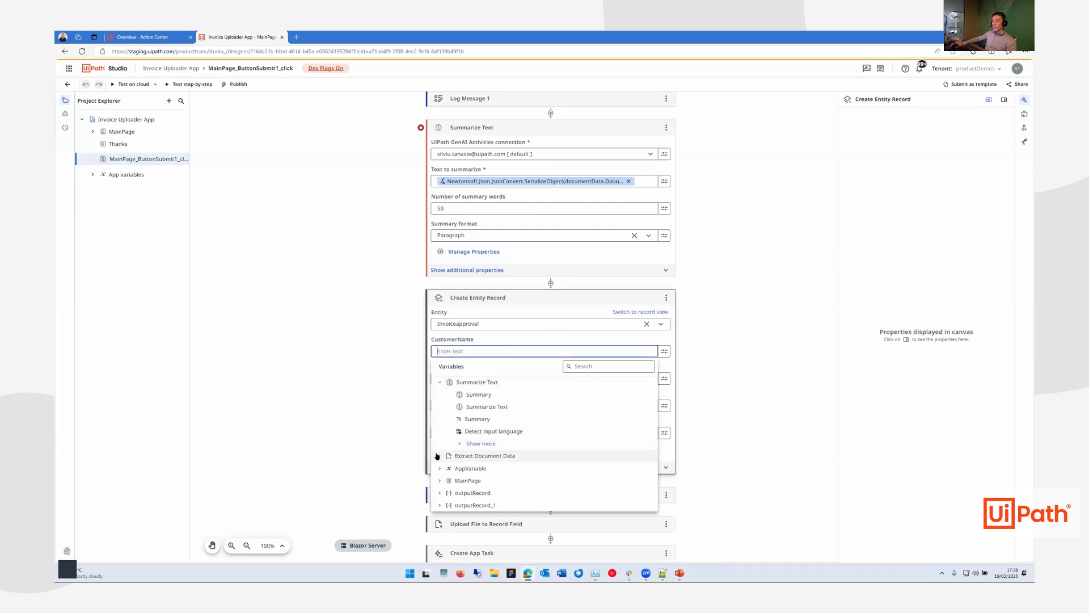
{"action": "left_click", "coordinate": [510, 456]}
{"action": "scroll", "coordinate": [522, 431], "scroll_direction": "down", "scroll_amount": 1}
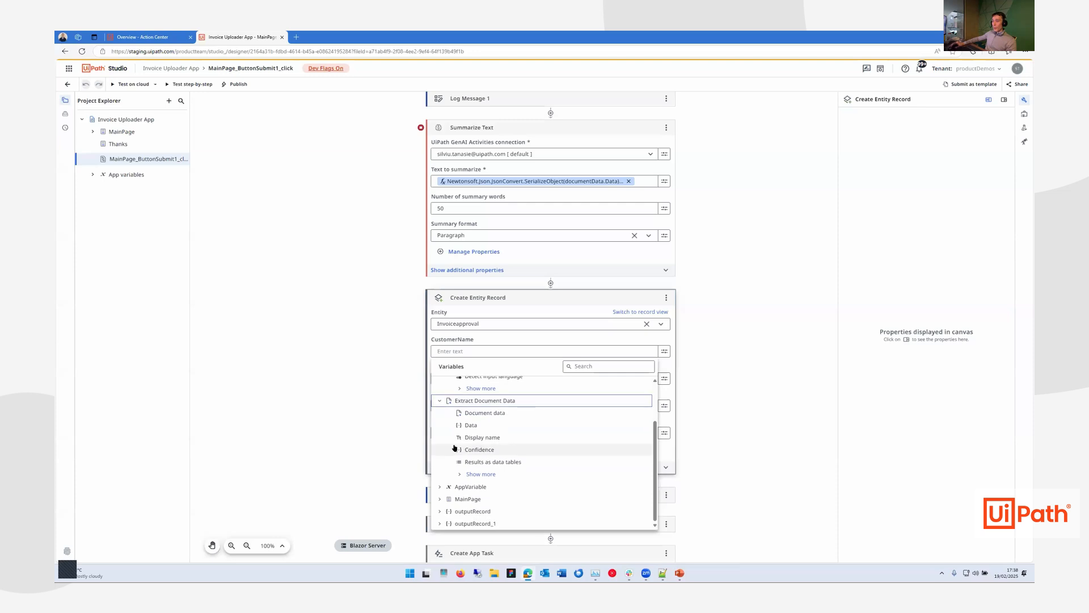
{"action": "left_click", "coordinate": [481, 474]}
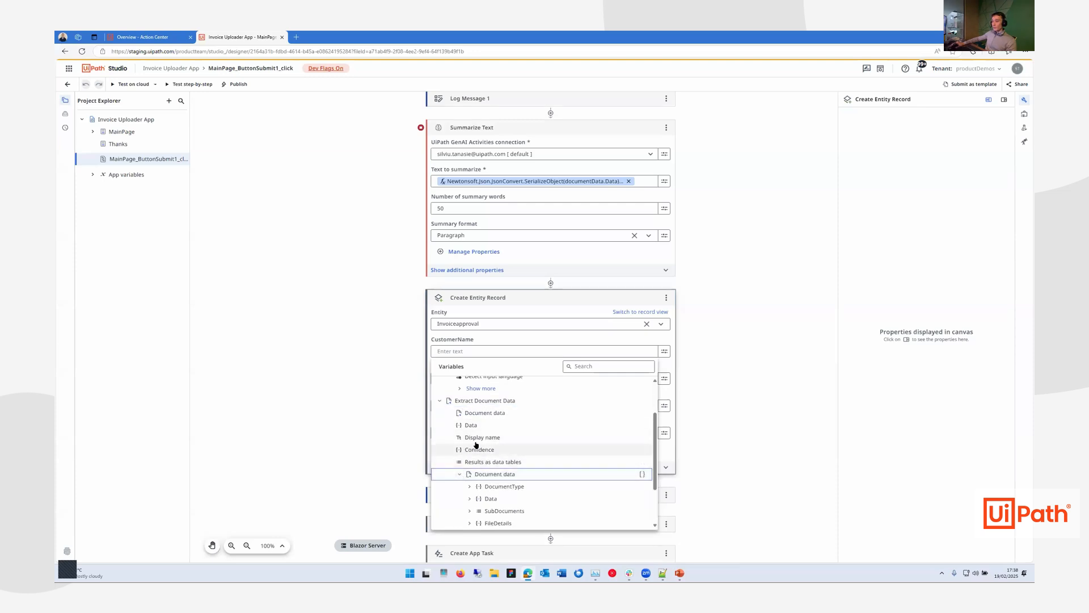
{"action": "left_click", "coordinate": [460, 476]}
{"action": "left_click", "coordinate": [470, 437]}
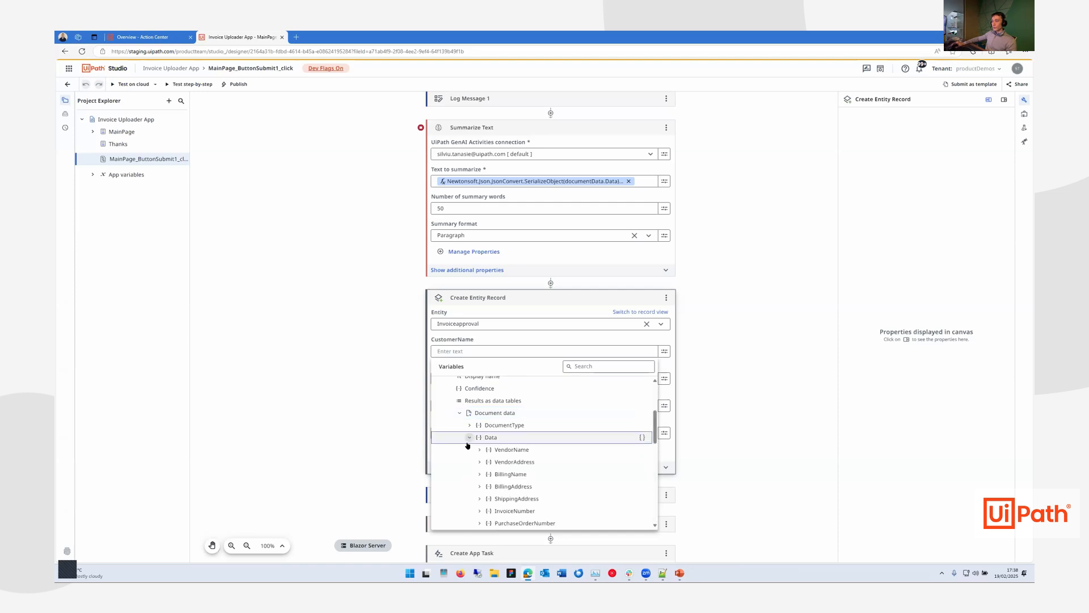
{"action": "left_click", "coordinate": [517, 452]}
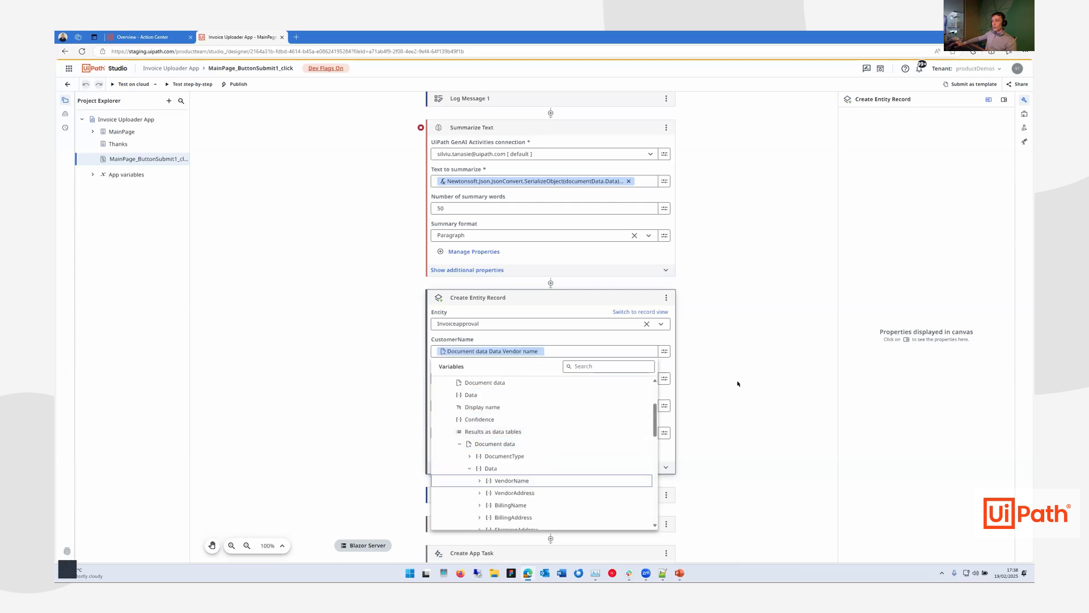
{"action": "left_click", "coordinate": [740, 385]}
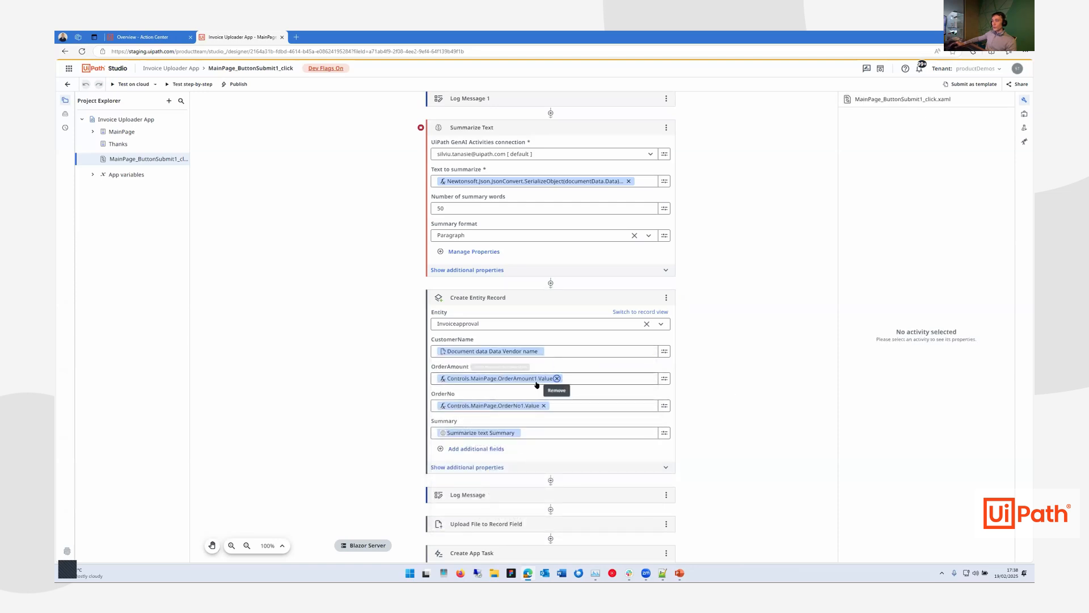
Step: Replace the OrderAmount value in Create Entity Record with TotalAmount from the extracted Document data
{"action": "left_click", "coordinate": [557, 378]}
{"action": "left_click", "coordinate": [475, 378]}
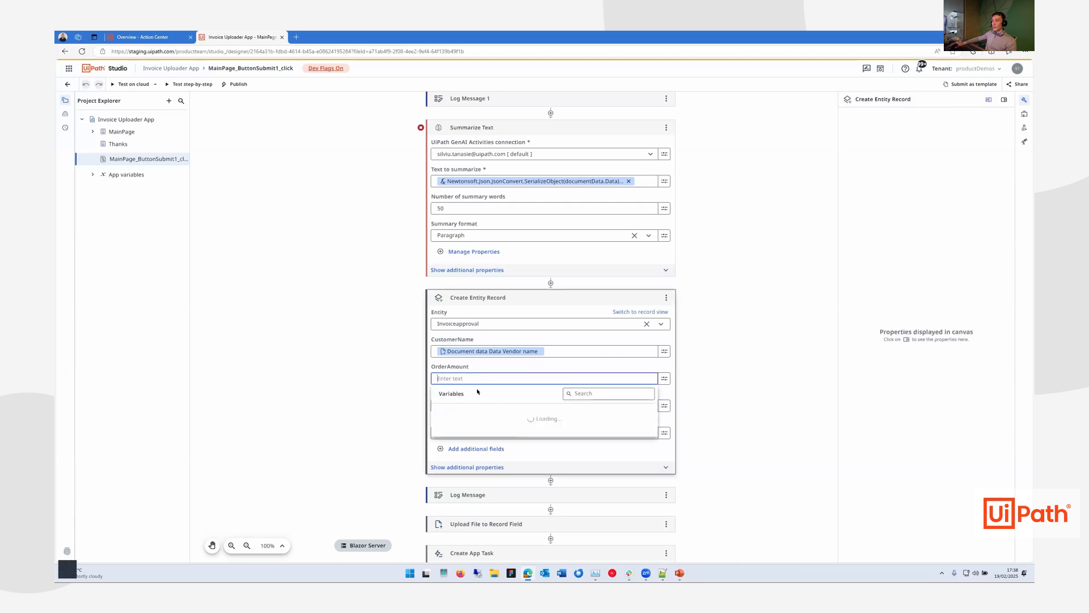
{"action": "left_click", "coordinate": [439, 483]}
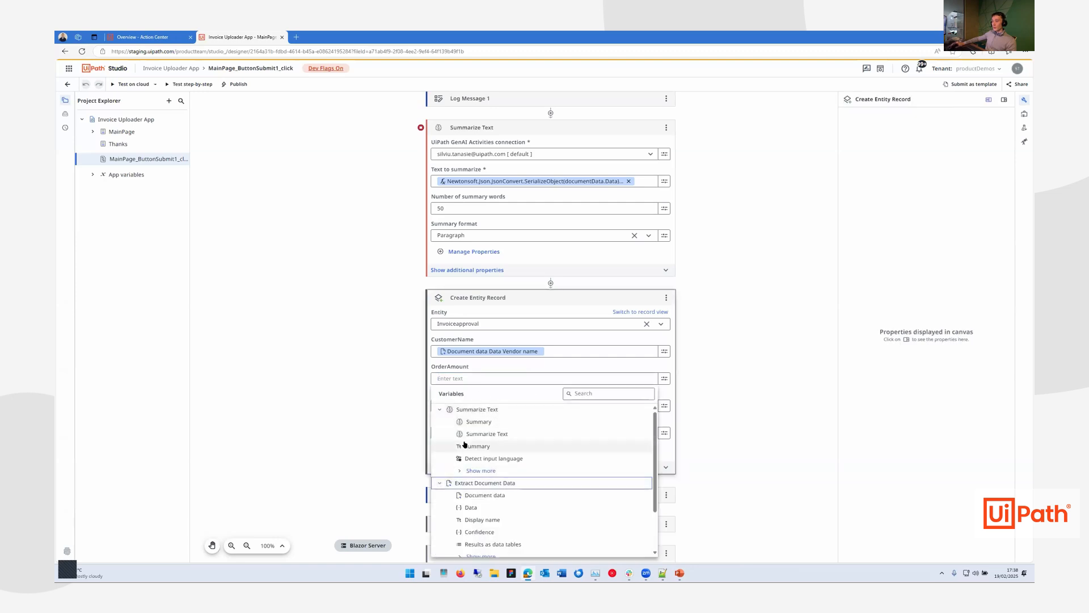
{"action": "scroll", "coordinate": [448, 471], "scroll_direction": "down", "scroll_amount": 1}
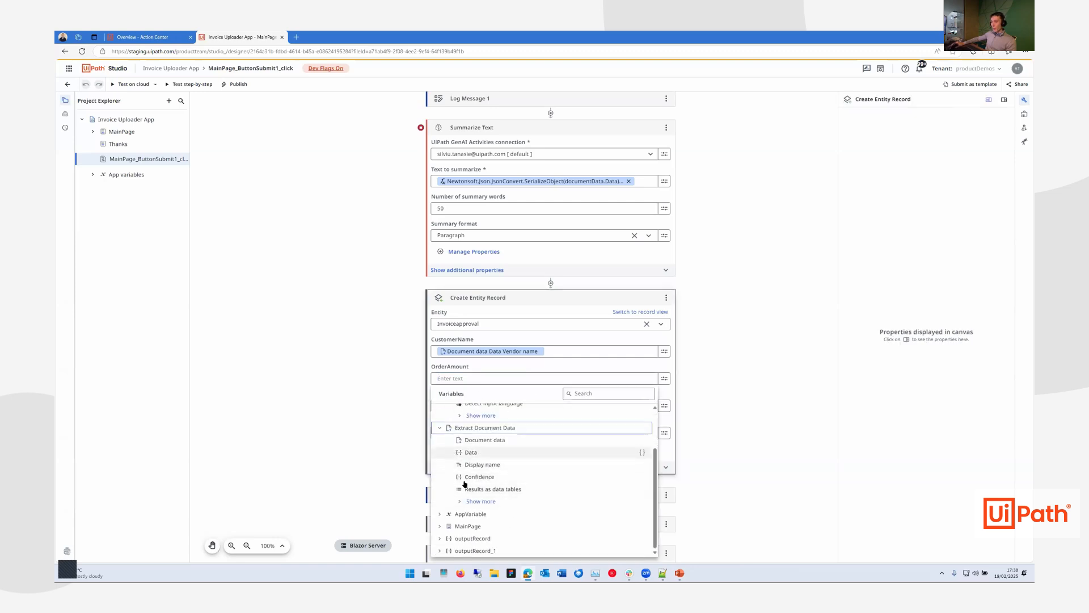
{"action": "left_click", "coordinate": [480, 501]}
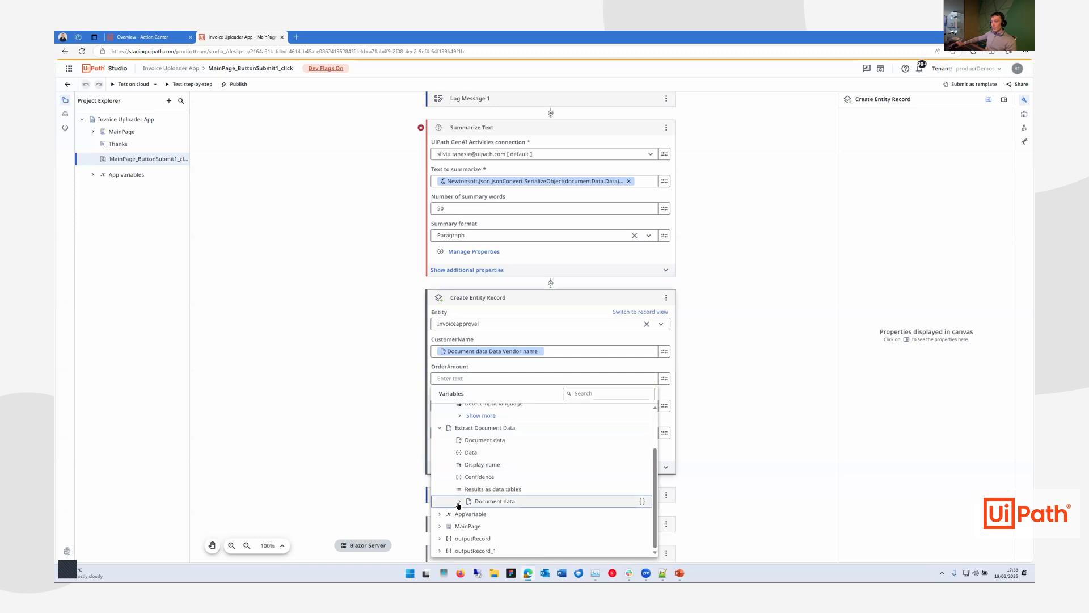
{"action": "left_click", "coordinate": [505, 502]}
{"action": "scroll", "coordinate": [528, 454], "scroll_direction": "down", "scroll_amount": 2}
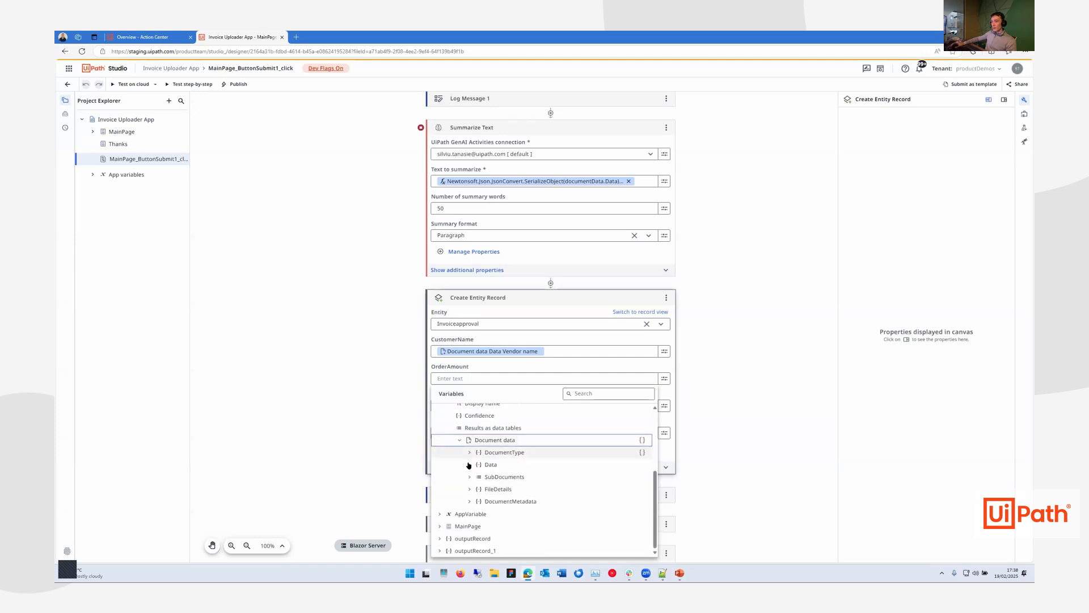
{"action": "left_click", "coordinate": [470, 465]}
{"action": "scroll", "coordinate": [544, 445], "scroll_direction": "down", "scroll_amount": 1}
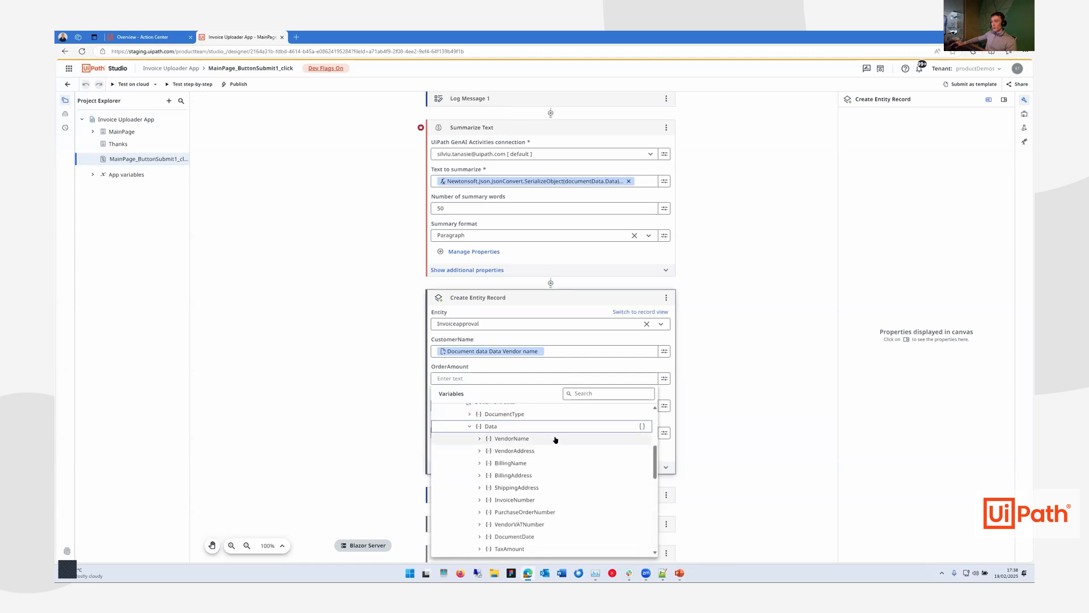
{"action": "scroll", "coordinate": [553, 441], "scroll_direction": "down", "scroll_amount": 3}
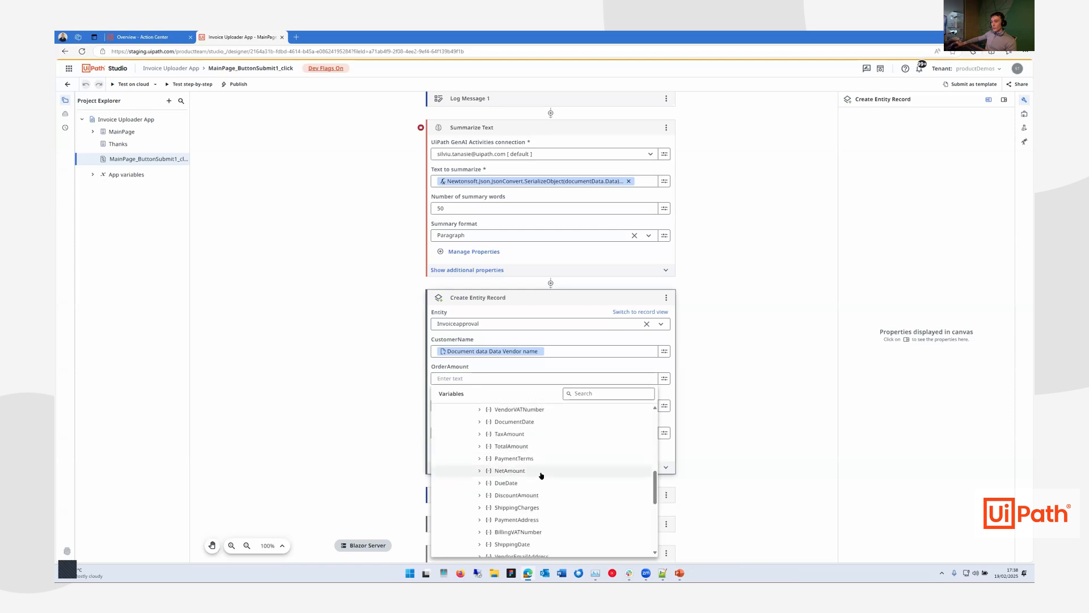
{"action": "scroll", "coordinate": [524, 449], "scroll_direction": "down", "scroll_amount": 3}
{"action": "left_click", "coordinate": [519, 447]}
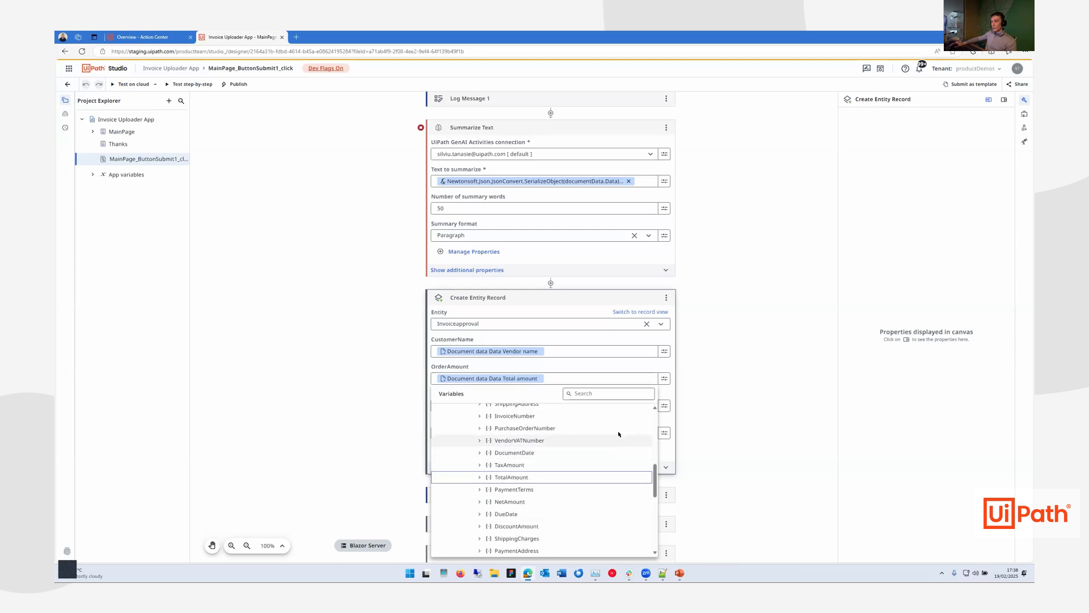
Step: Replace the OrderNo value in Create Entity Record with InvoiceNumber from the extracted Document data
{"action": "left_click", "coordinate": [542, 406]}
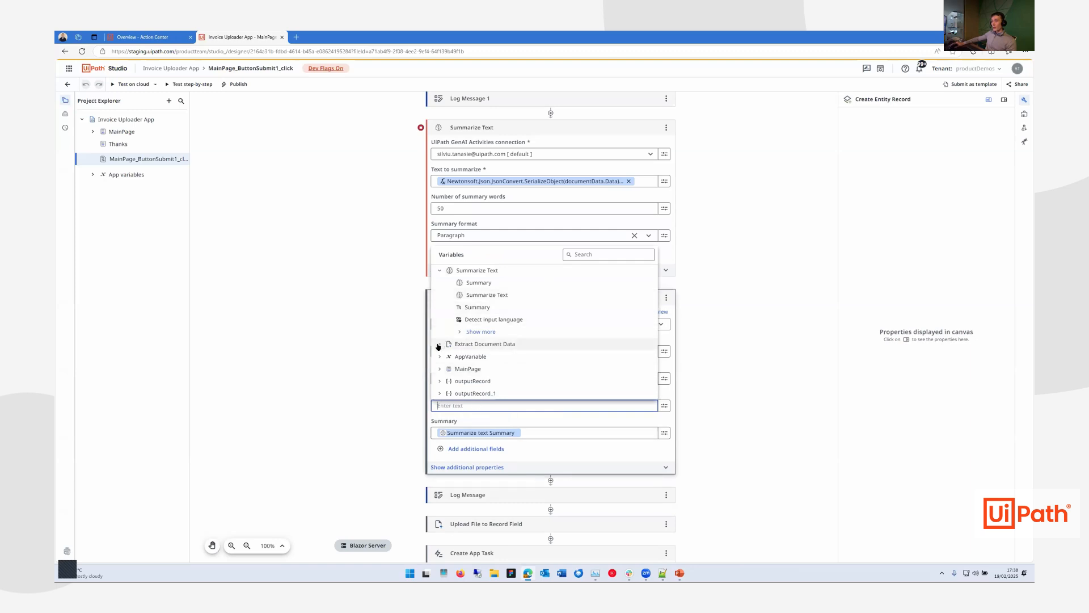
{"action": "left_click", "coordinate": [440, 344]}
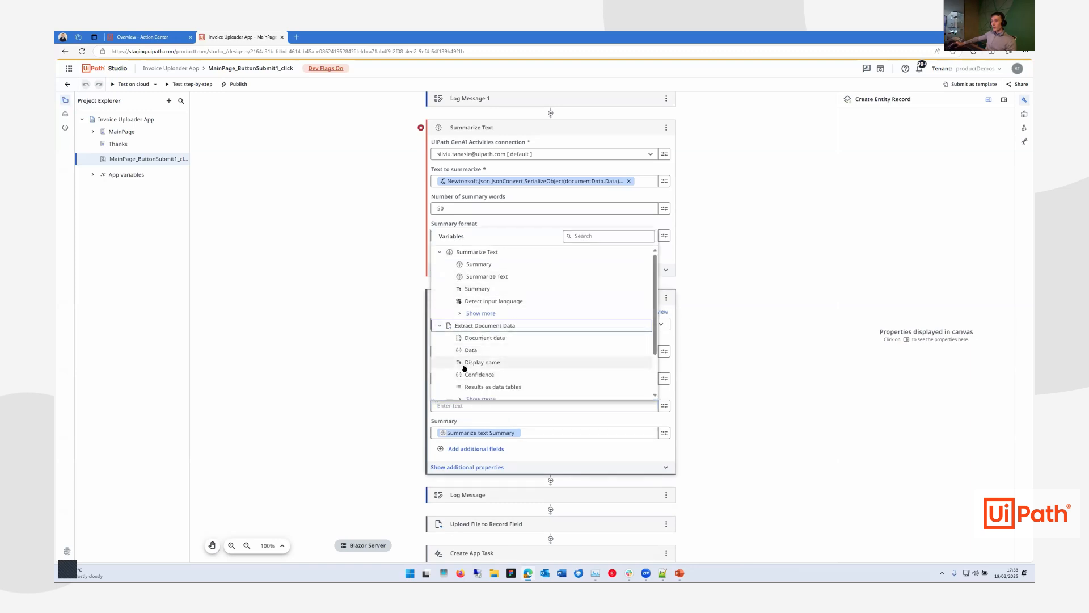
{"action": "scroll", "coordinate": [457, 364], "scroll_direction": "down", "scroll_amount": 1}
{"action": "left_click", "coordinate": [459, 361]}
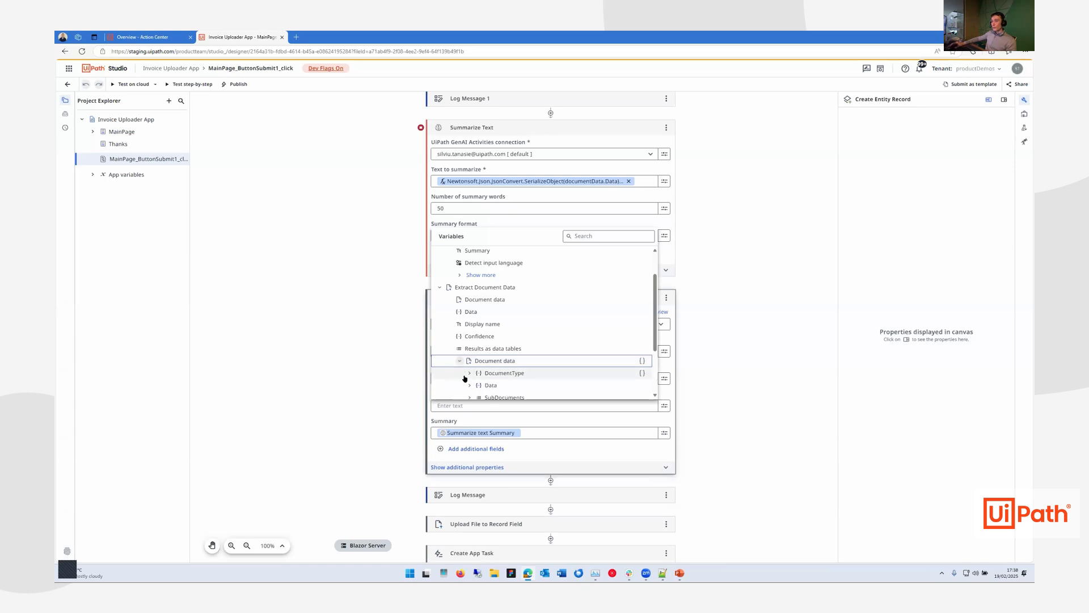
{"action": "scroll", "coordinate": [482, 374], "scroll_direction": "down", "scroll_amount": 1}
{"action": "scroll", "coordinate": [473, 339], "scroll_direction": "up", "scroll_amount": 1}
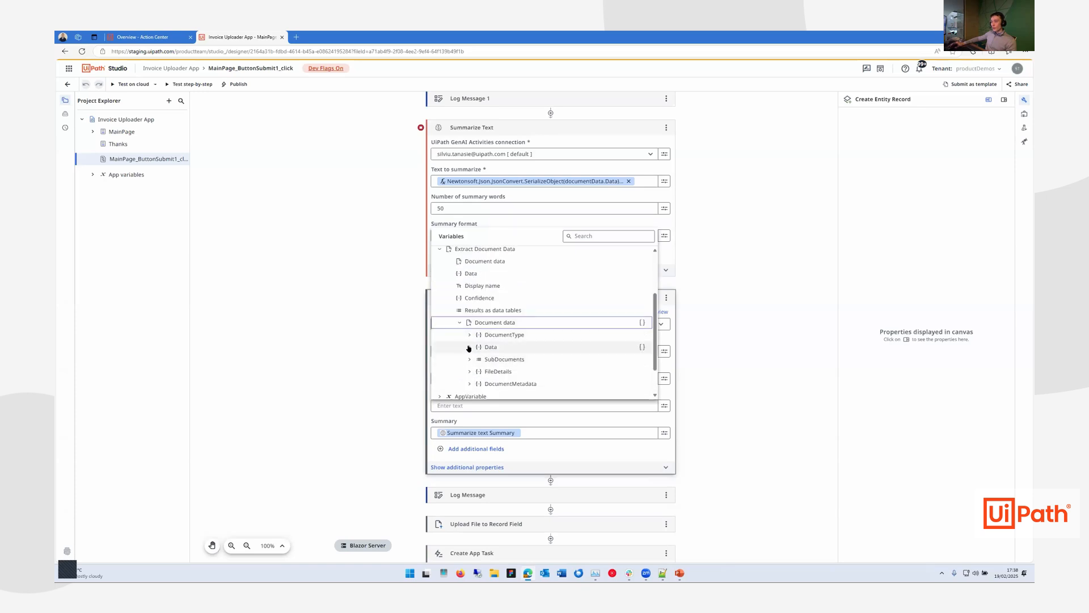
{"action": "left_click", "coordinate": [471, 347]}
{"action": "scroll", "coordinate": [519, 358], "scroll_direction": "down", "scroll_amount": 2}
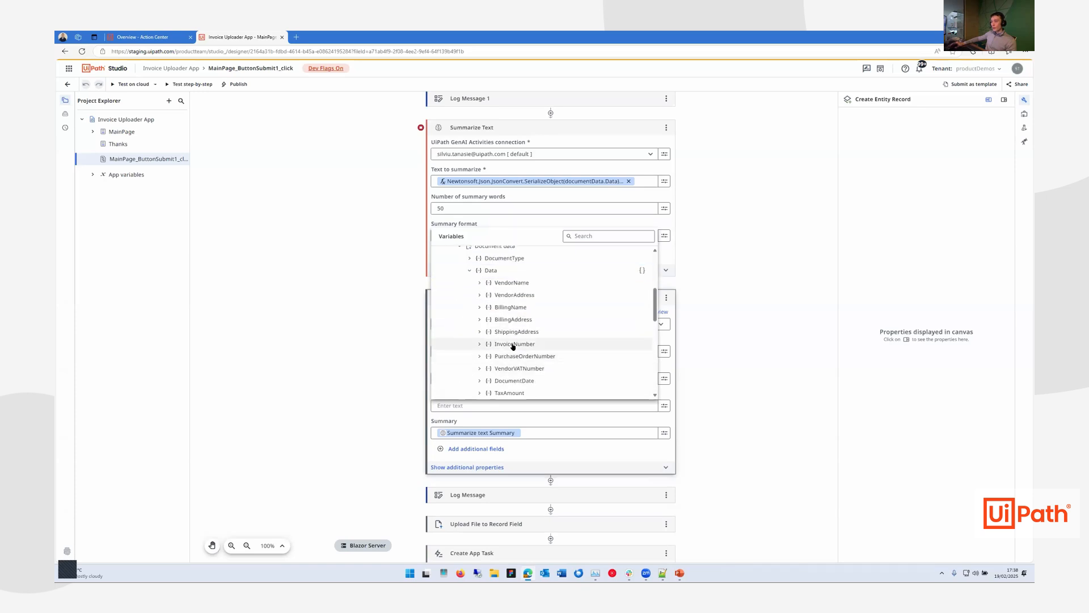
{"action": "left_click", "coordinate": [516, 344]}
{"action": "left_click", "coordinate": [773, 348]}
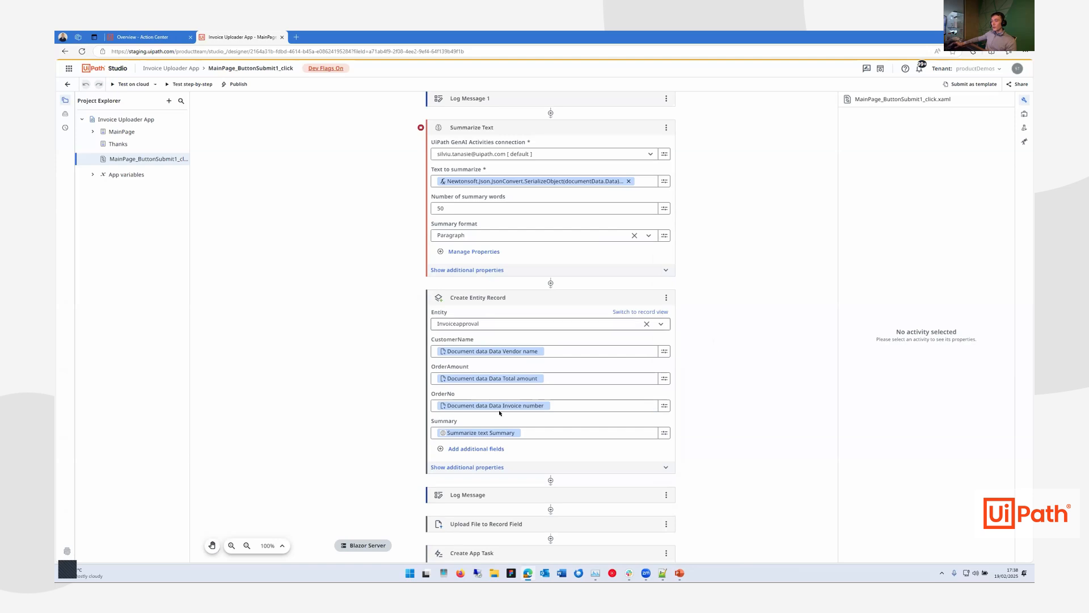
Step: Clear the custom error messages of the Customer Name, Order No and Order Amount textboxes on the app's MainPage
{"action": "scroll", "coordinate": [397, 325], "scroll_direction": "down", "scroll_amount": 1}
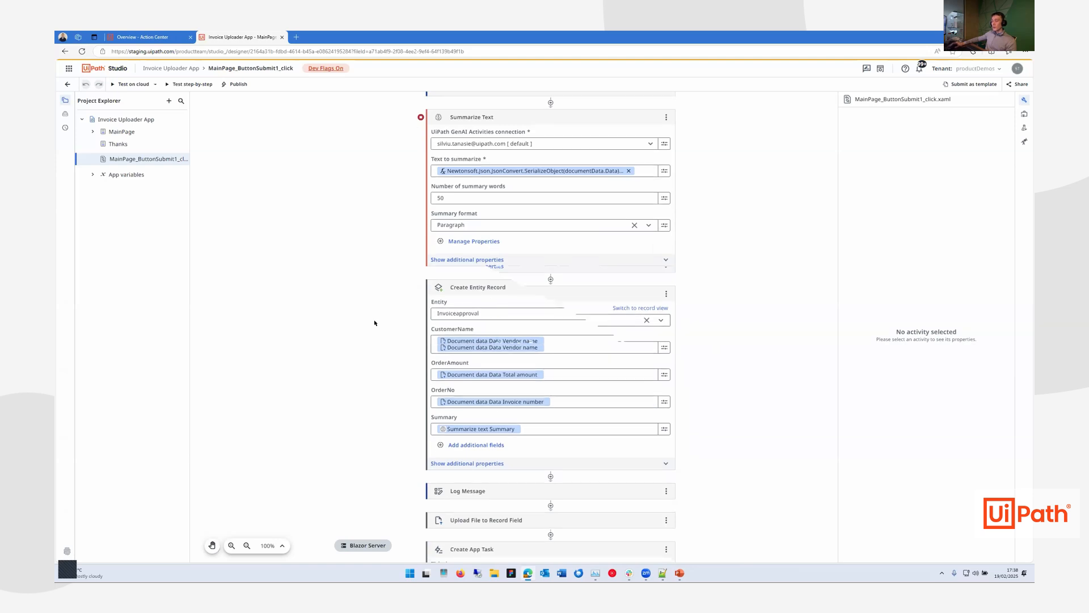
{"action": "scroll", "coordinate": [395, 326], "scroll_direction": "up", "scroll_amount": 2}
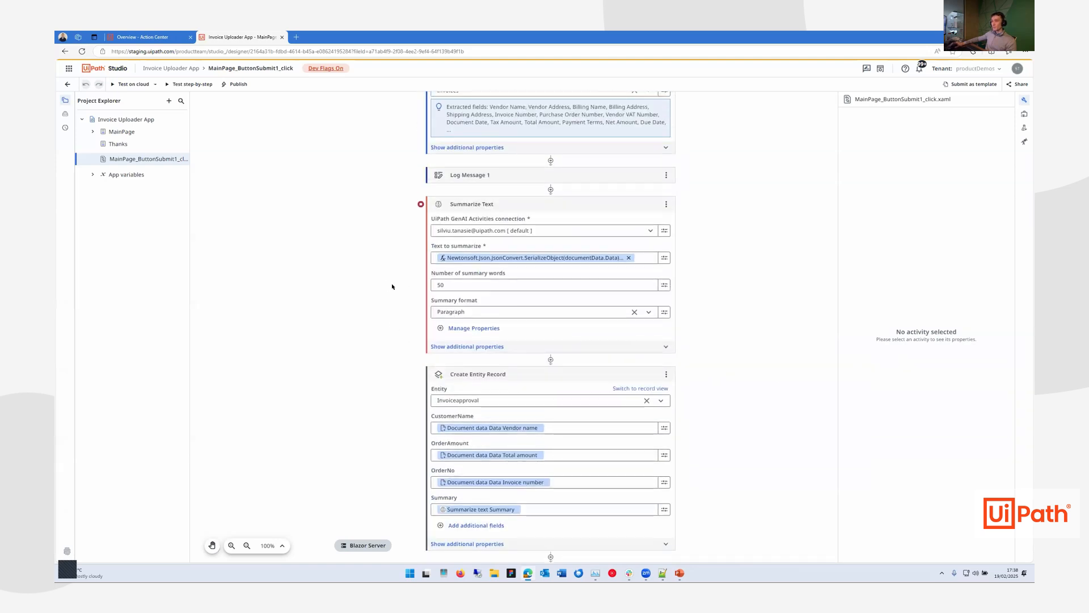
{"action": "left_click", "coordinate": [122, 131]}
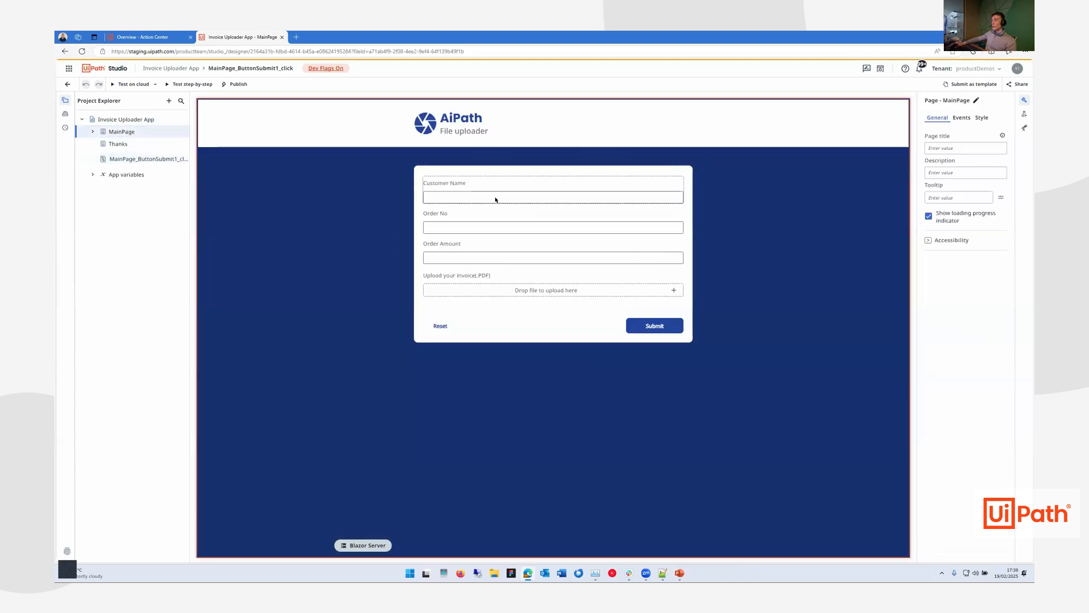
{"action": "left_click", "coordinate": [495, 199]}
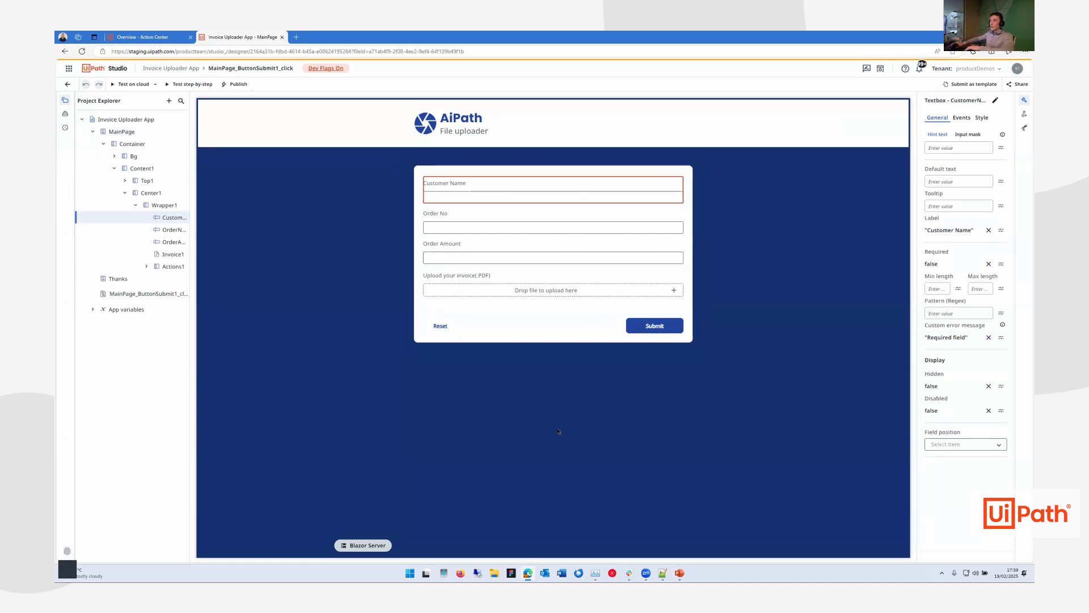
{"action": "left_click", "coordinate": [988, 336]}
{"action": "left_click", "coordinate": [988, 336]}
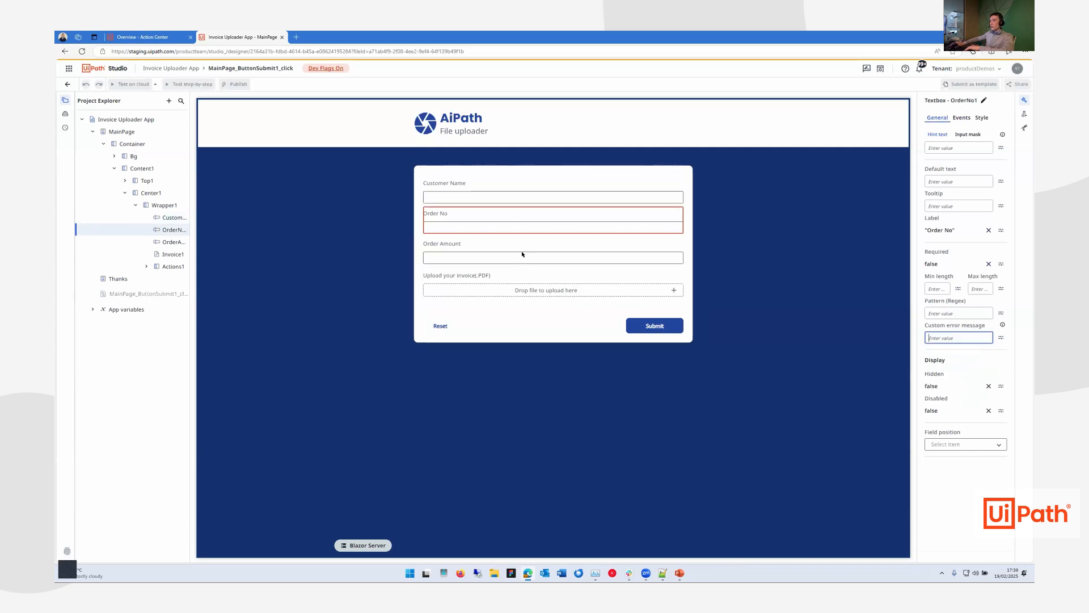
{"action": "left_click", "coordinate": [987, 337]}
{"action": "left_click", "coordinate": [340, 239]}
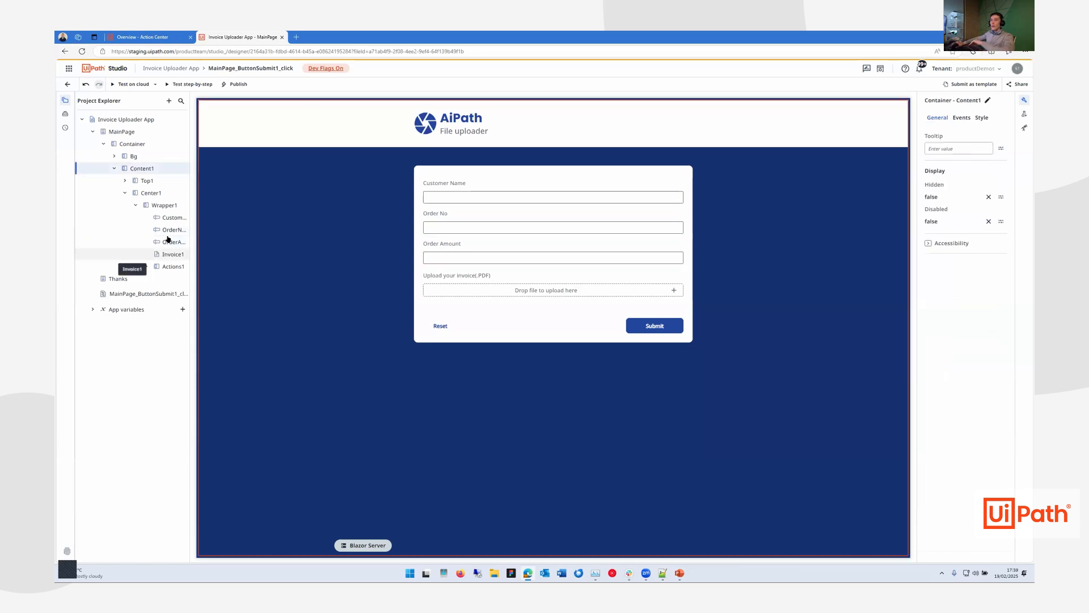
{"action": "left_click", "coordinate": [235, 143]}
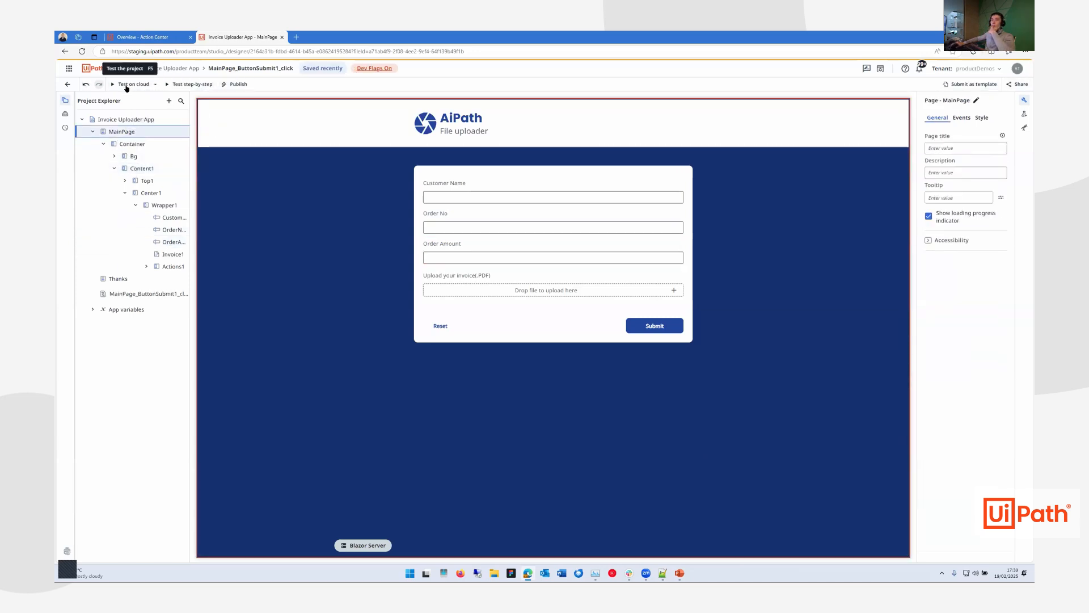
Step: Start a cloud test of the Invoice Uploader App project and bring up the running app
{"action": "left_click", "coordinate": [127, 86]}
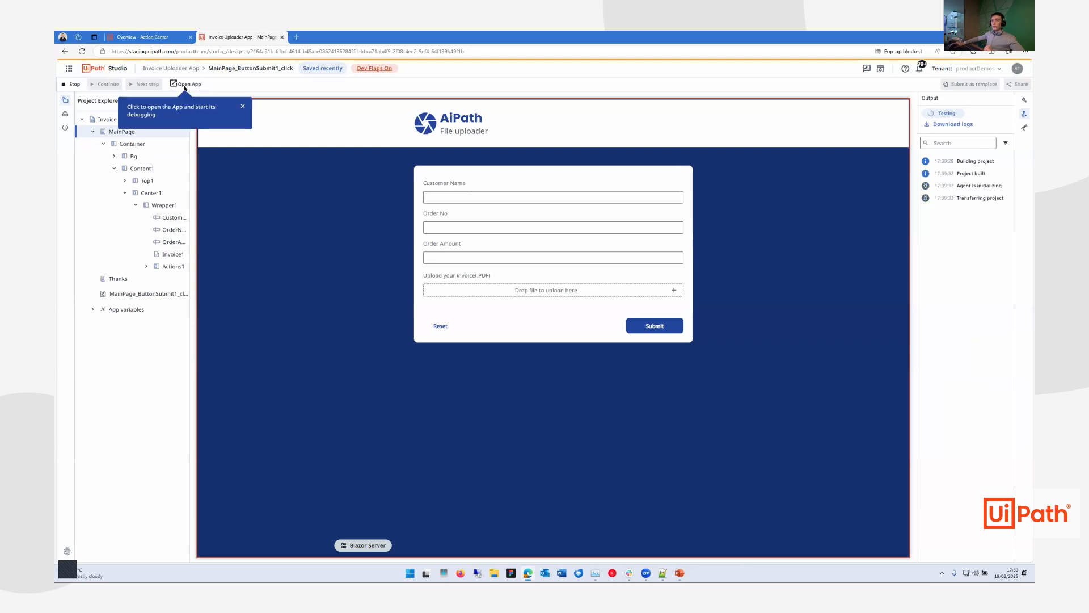
{"action": "left_click", "coordinate": [187, 84]}
{"action": "left_click", "coordinate": [252, 37]}
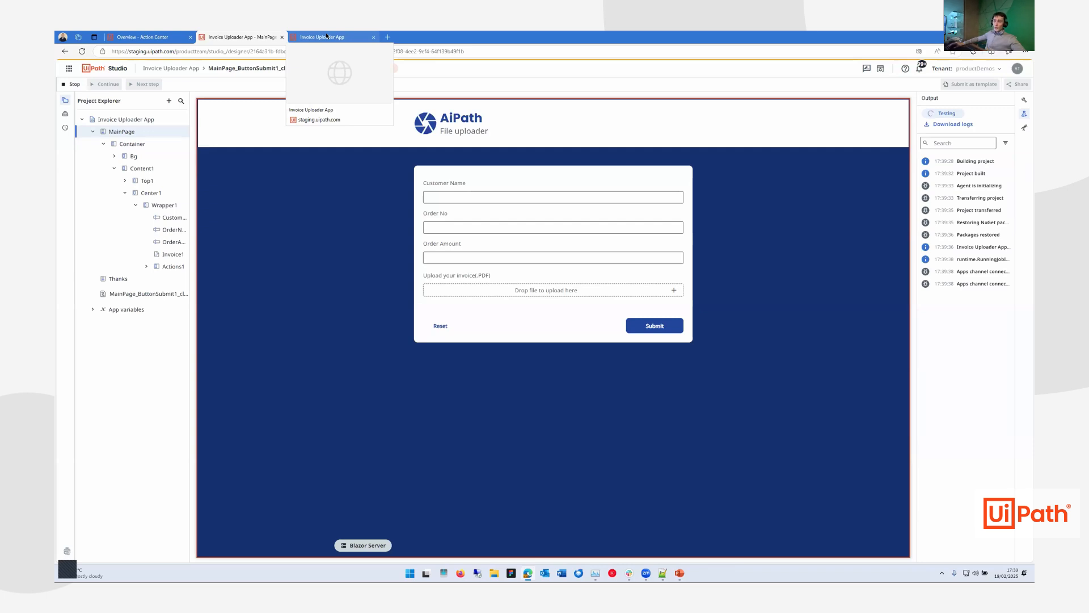
{"action": "left_click", "coordinate": [327, 36]}
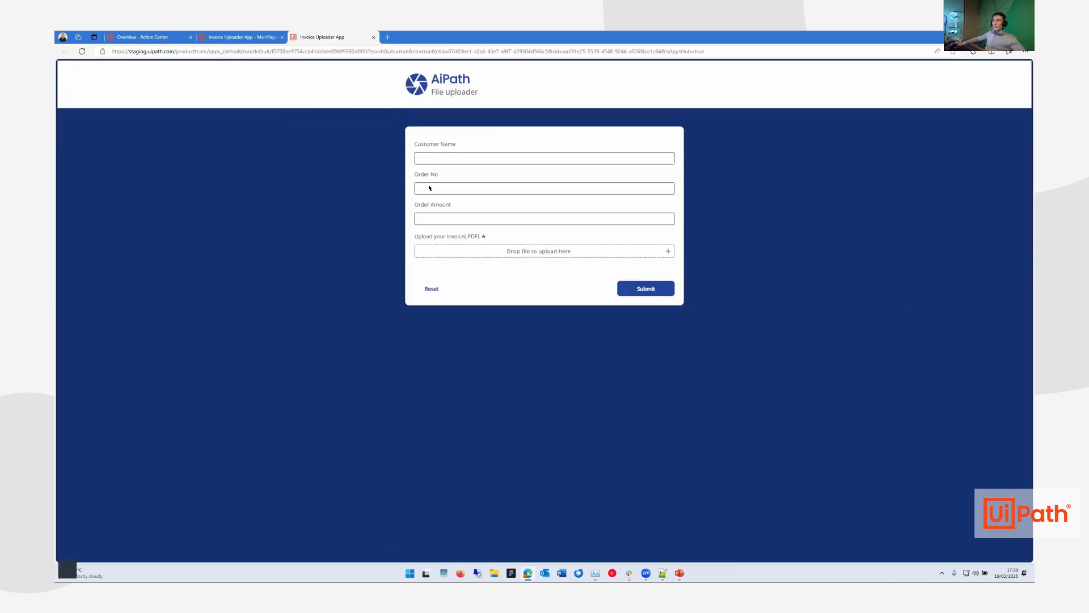
Step: Upload Invoicesample.pdf from Downloads as the invoice and submit the form with the other fields empty
{"action": "left_click", "coordinate": [626, 250]}
{"action": "left_click", "coordinate": [155, 199]}
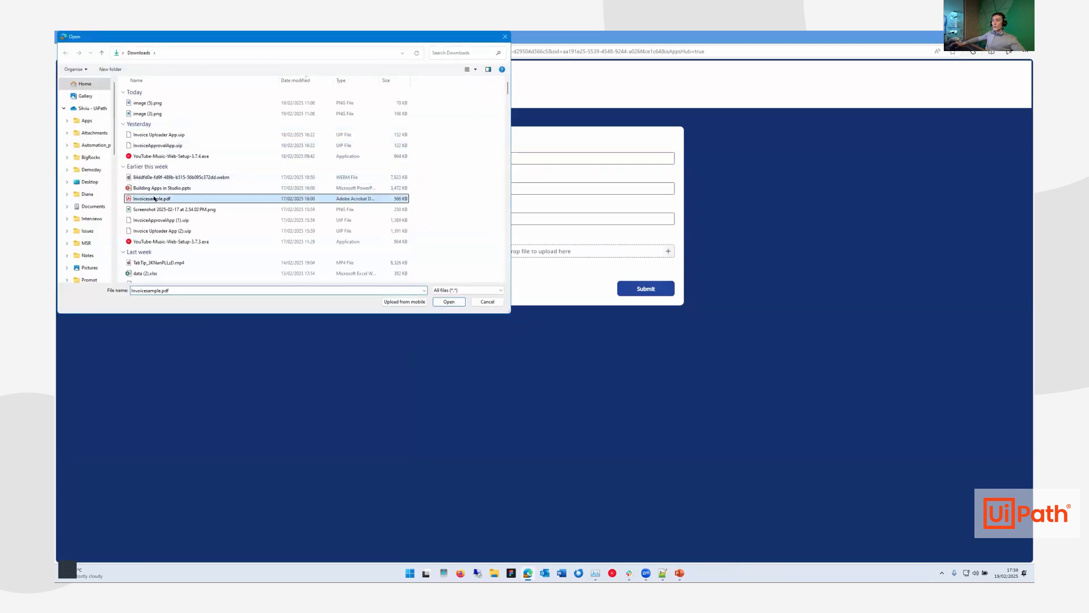
{"action": "left_click", "coordinate": [449, 301]}
{"action": "left_click", "coordinate": [646, 287]}
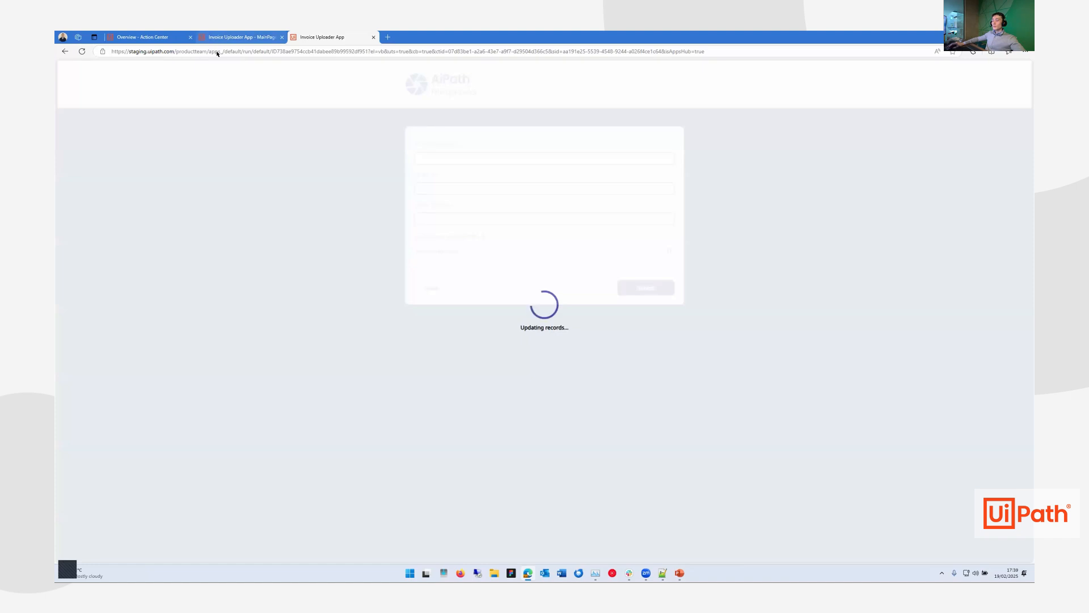
Step: Return to the MainPage_ButtonSubmit1_click workflow in Studio, continue the run paused at Summarize Text, and stop the test once the activities have run
{"action": "left_click", "coordinate": [233, 37]}
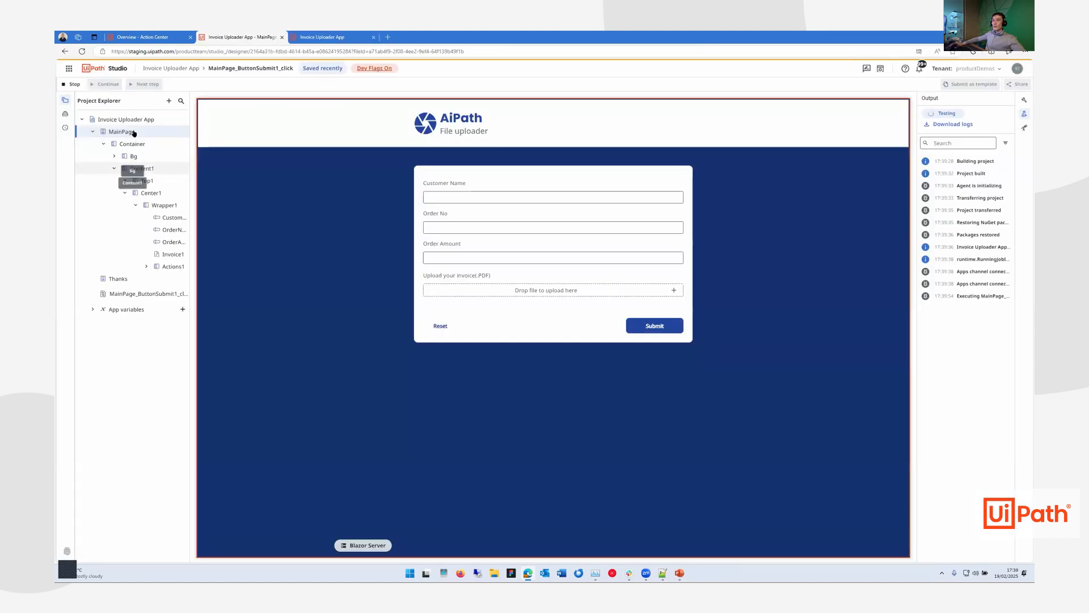
{"action": "left_click", "coordinate": [145, 293]}
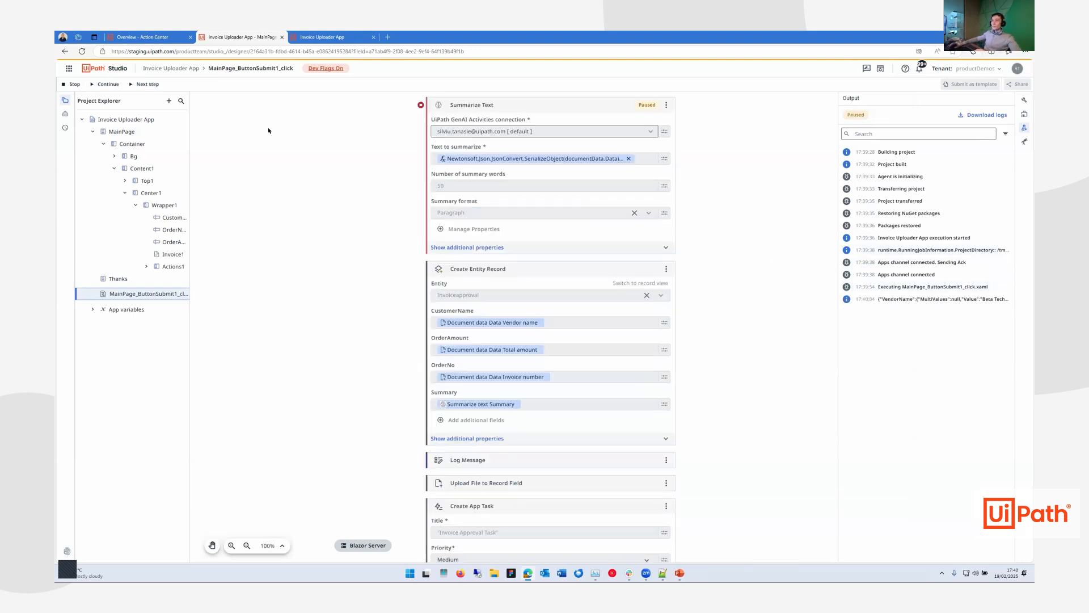
{"action": "left_click", "coordinate": [114, 85]}
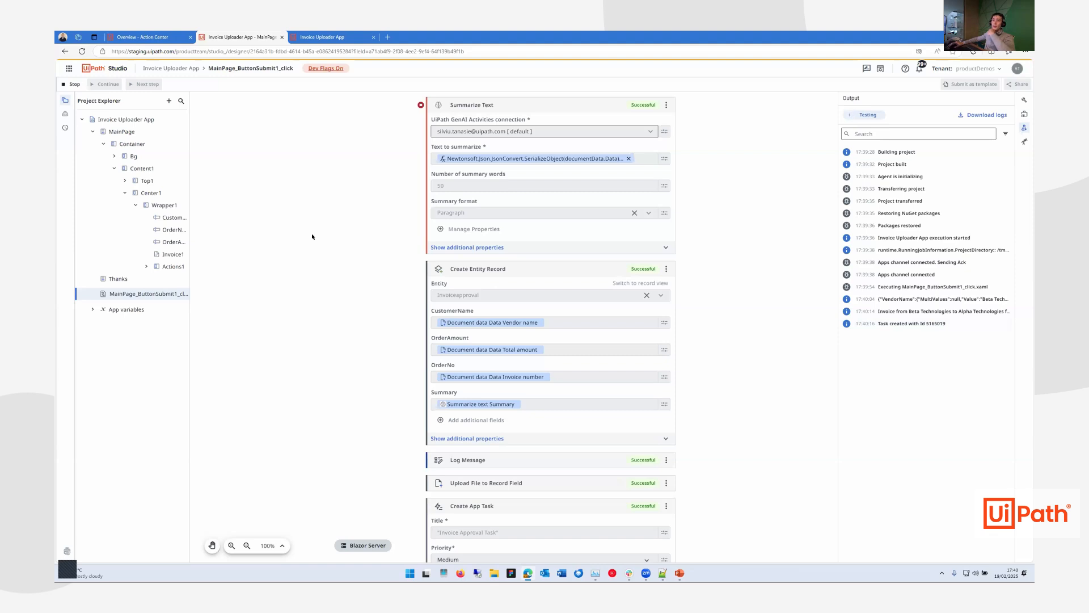
{"action": "left_click", "coordinate": [65, 86]}
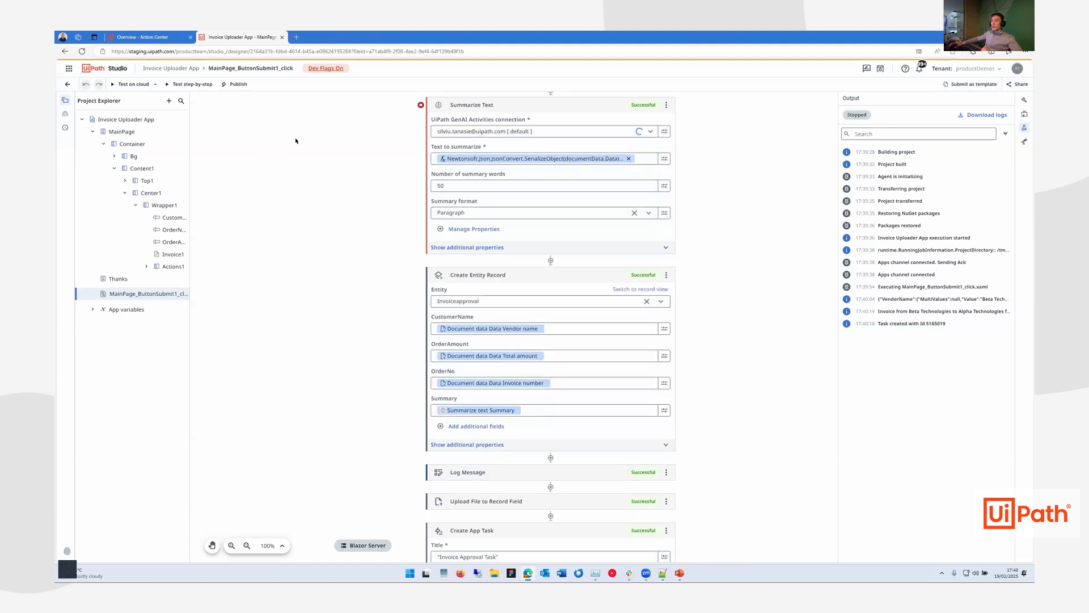